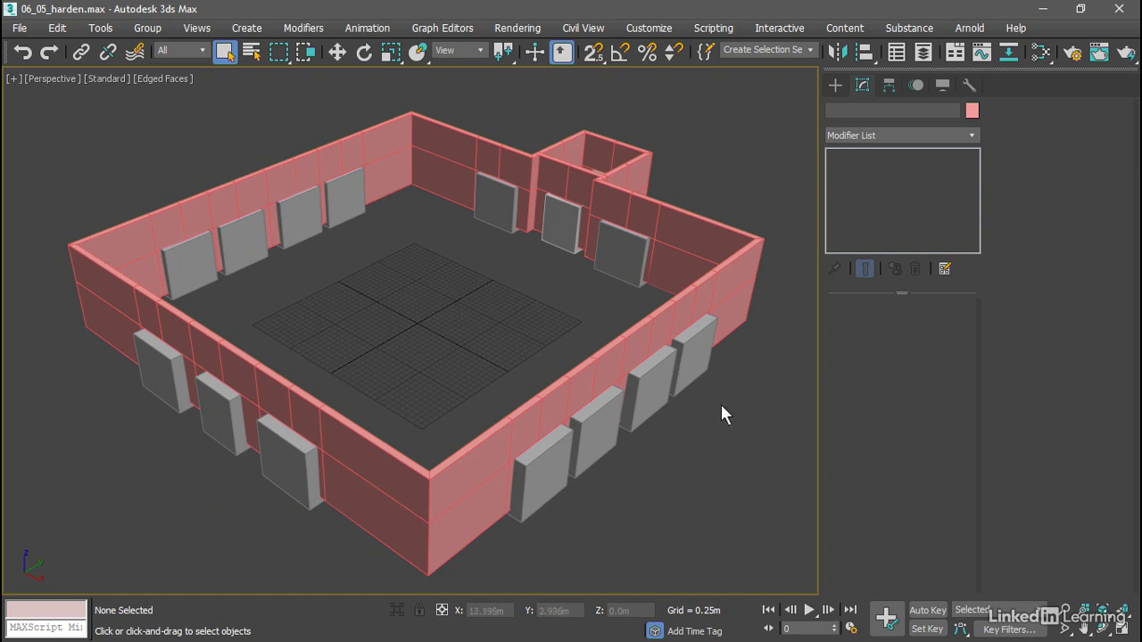
- Make the courtyard walls a Boolean compound object set to Subtract, and cut out the three boxes along the alcove side's inner face
left_click(723, 260)
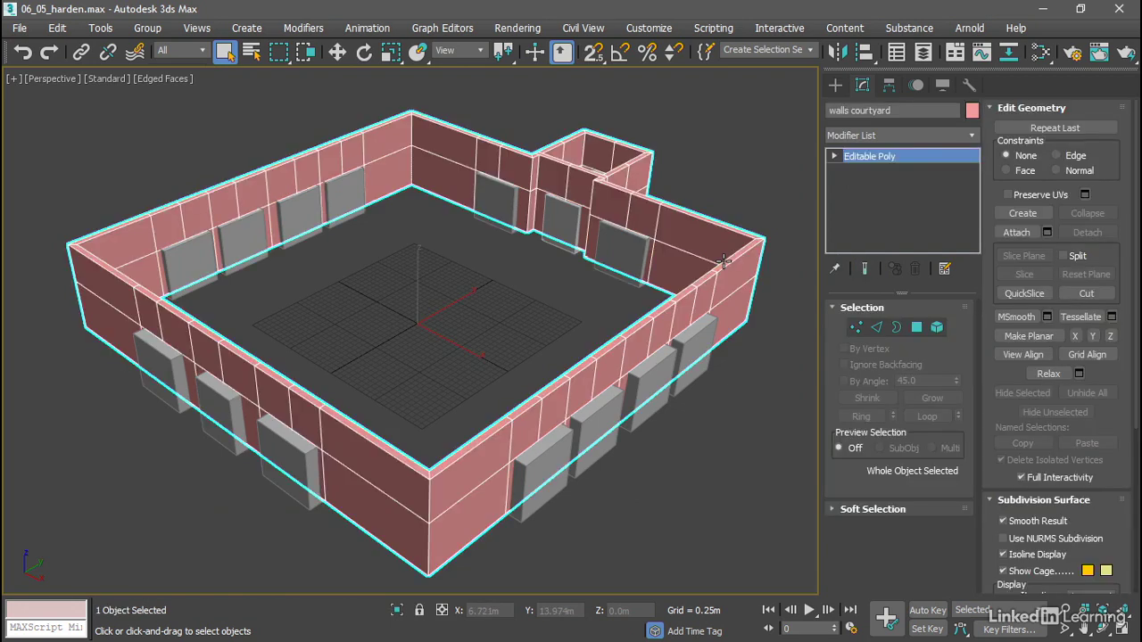
left_click(837, 85)
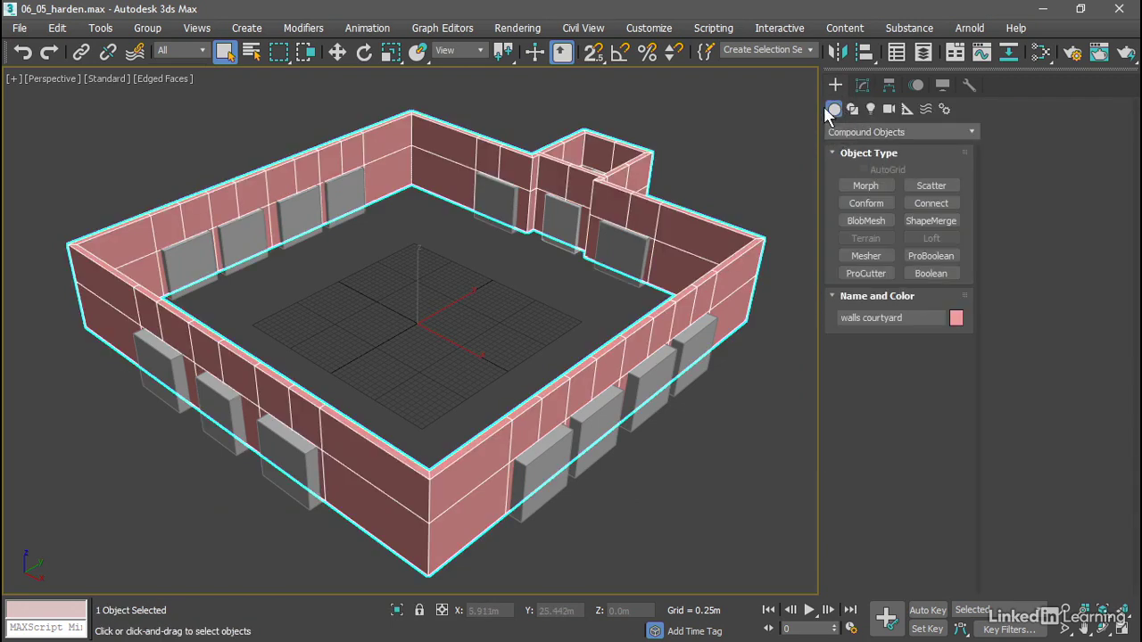
left_click(918, 270)
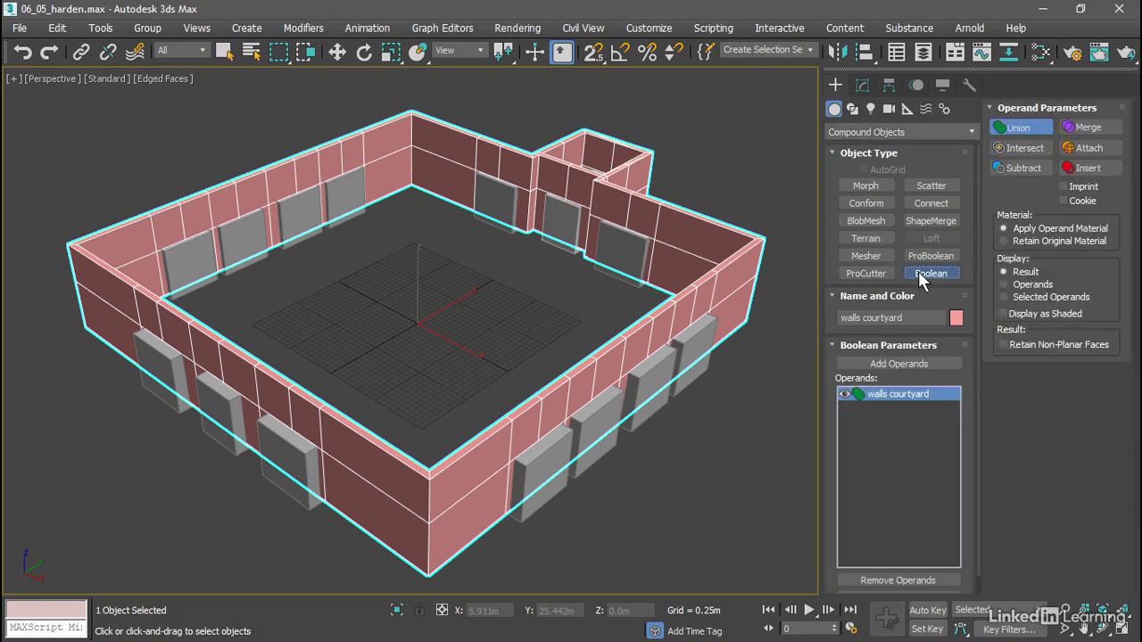
left_click(1000, 166)
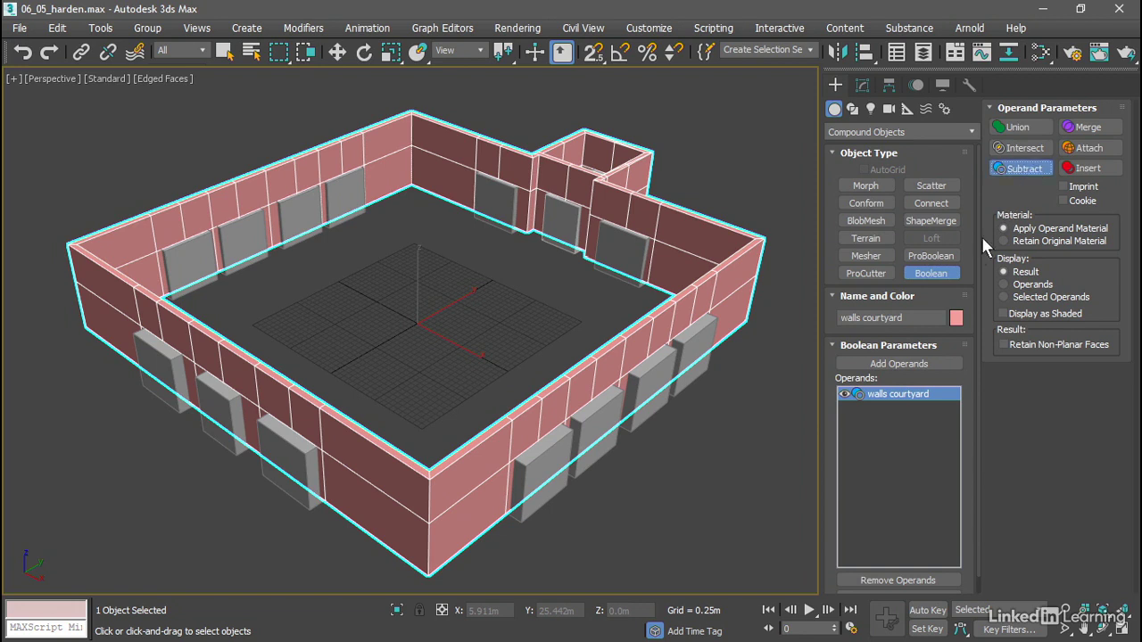
left_click(869, 364)
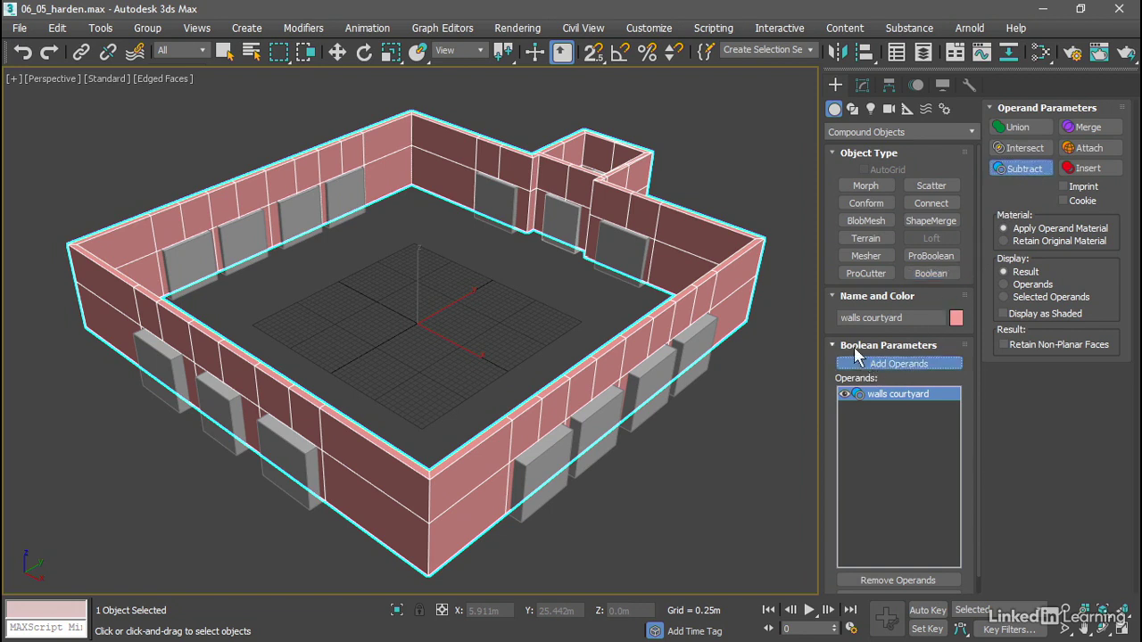
left_click(569, 225)
left_click(507, 205)
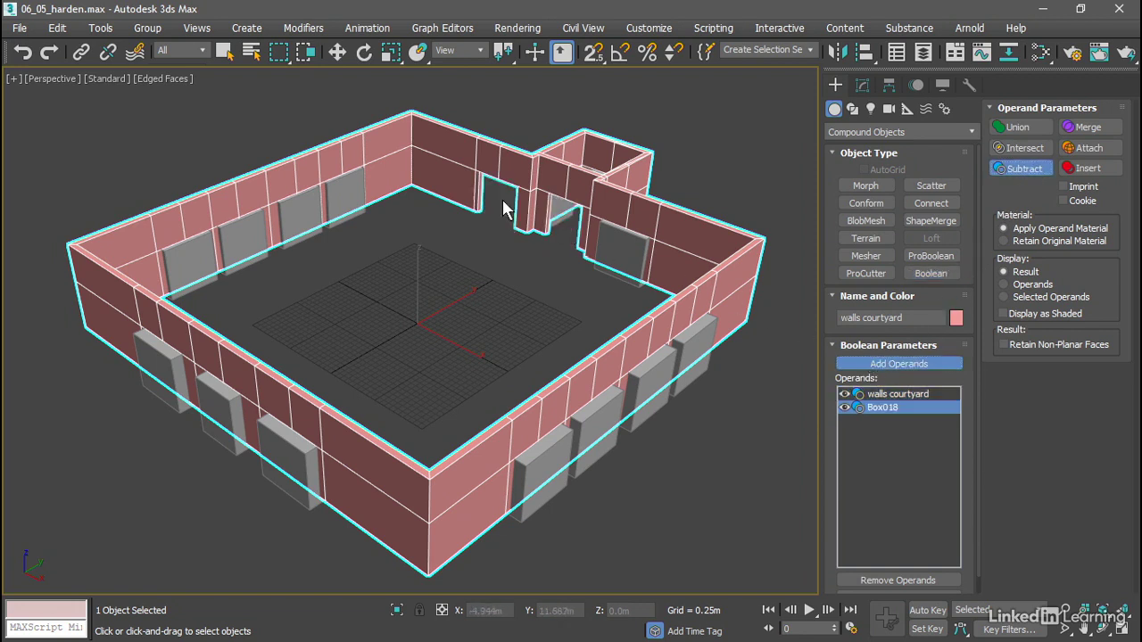
left_click(613, 248)
- Subtract the three boxes in the wall opposite the alcove and the four boxes along the far long wall
left_click(172, 369)
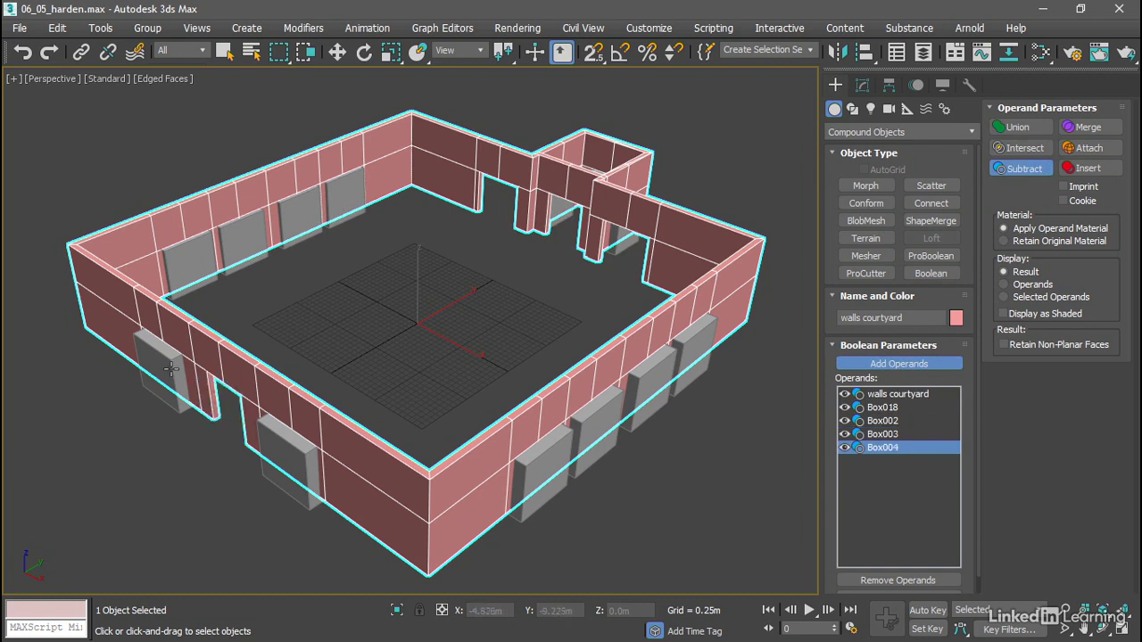
left_click(171, 369)
left_click(279, 453)
left_click(341, 207)
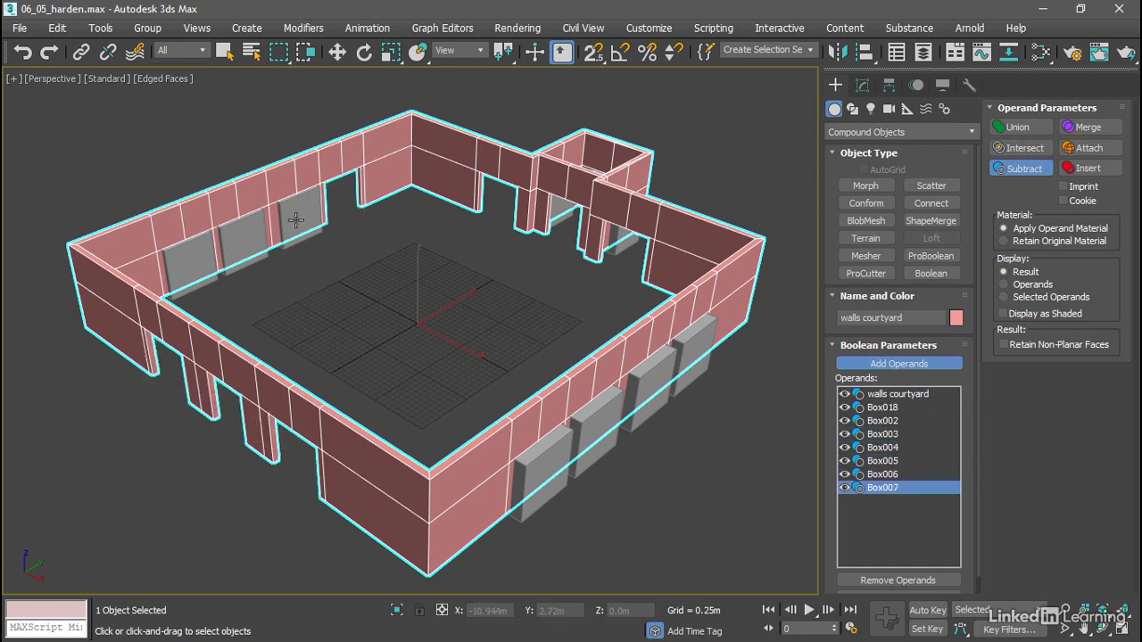
left_click(296, 220)
left_click(244, 245)
left_click(198, 260)
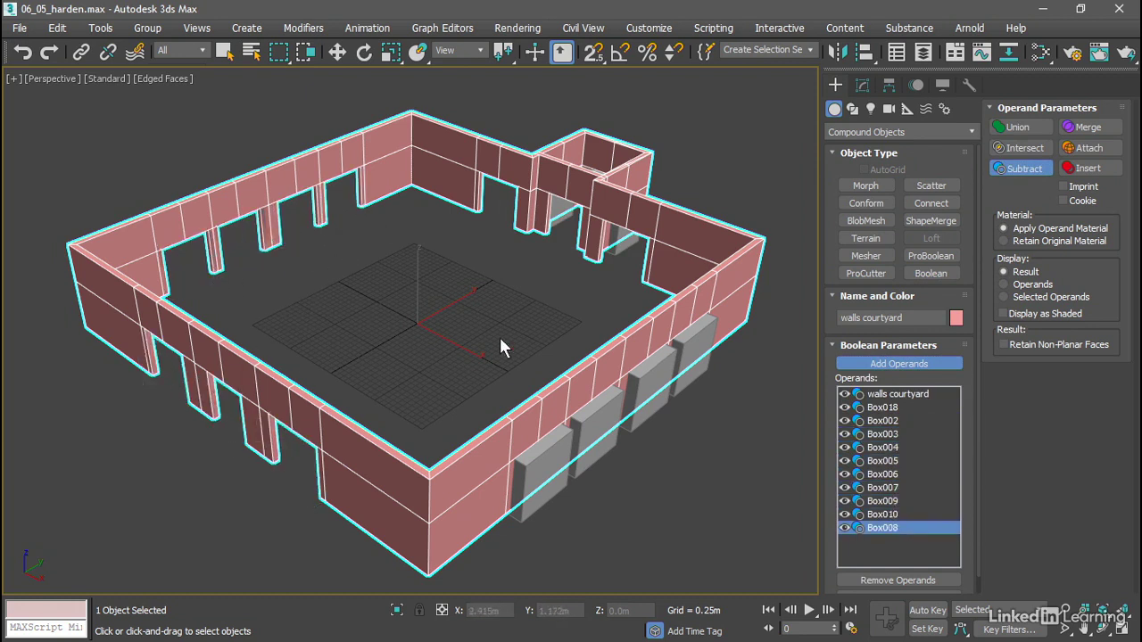
- Subtract the four boxes along the near long wall from the courtyard walls
left_click(693, 348)
left_click(656, 376)
left_click(601, 416)
left_click(566, 443)
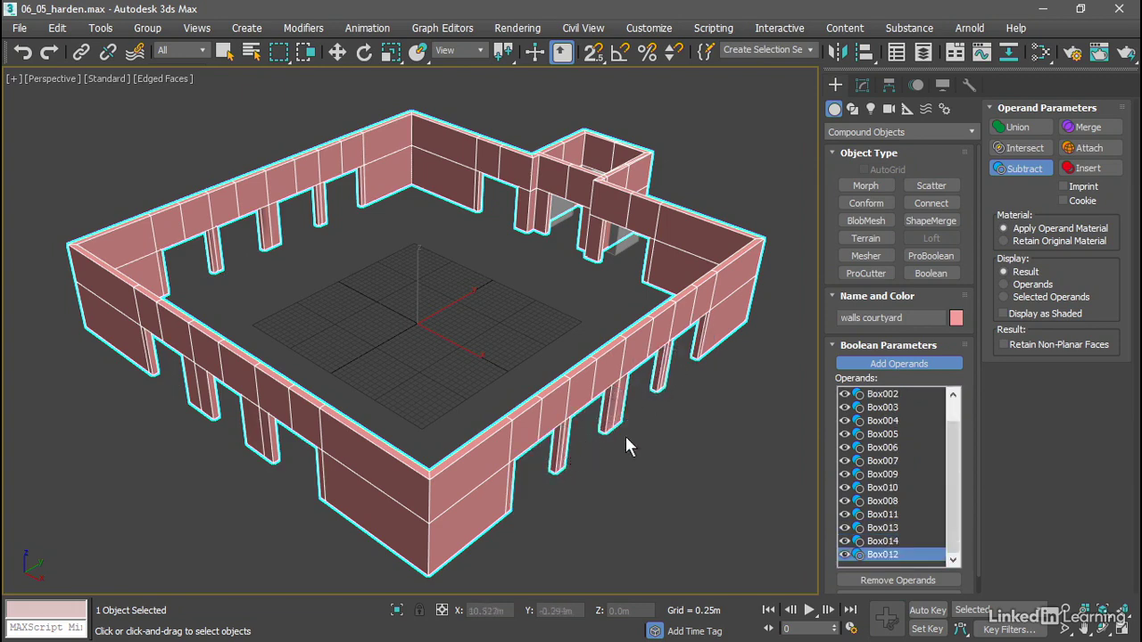
- Subtract the three remaining boxes around the alcove and finish adding Boolean operands with the Move tool active
middle_click_drag(670, 419, 540, 418, "alt")
left_click(541, 418)
left_click(649, 423)
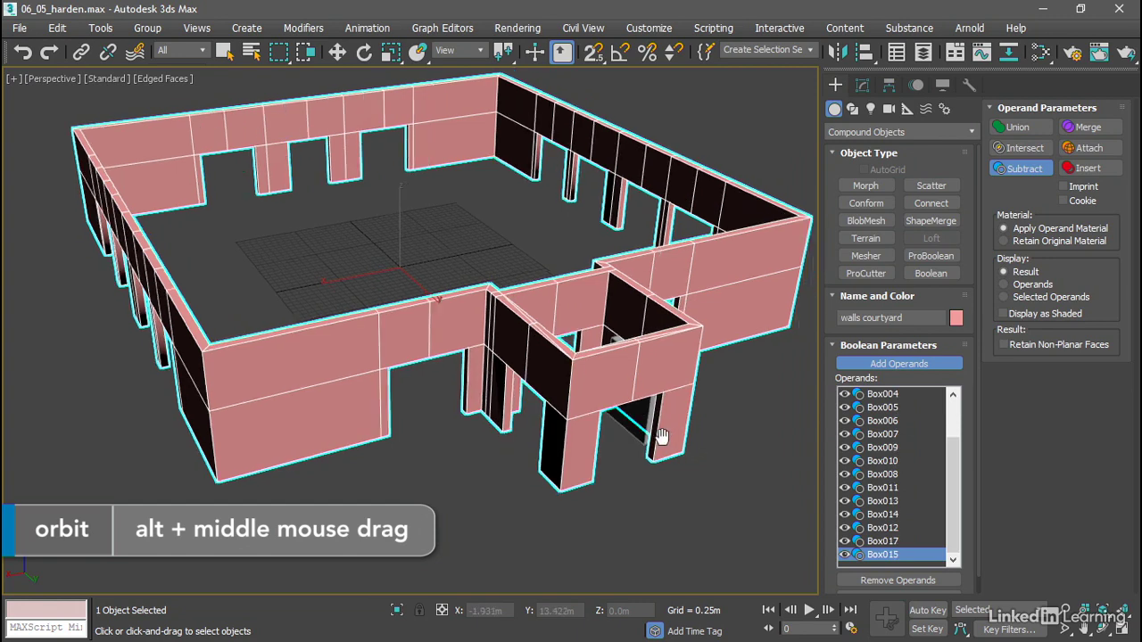
middle_click_drag(661, 436, 583, 431, "alt")
left_click(323, 403)
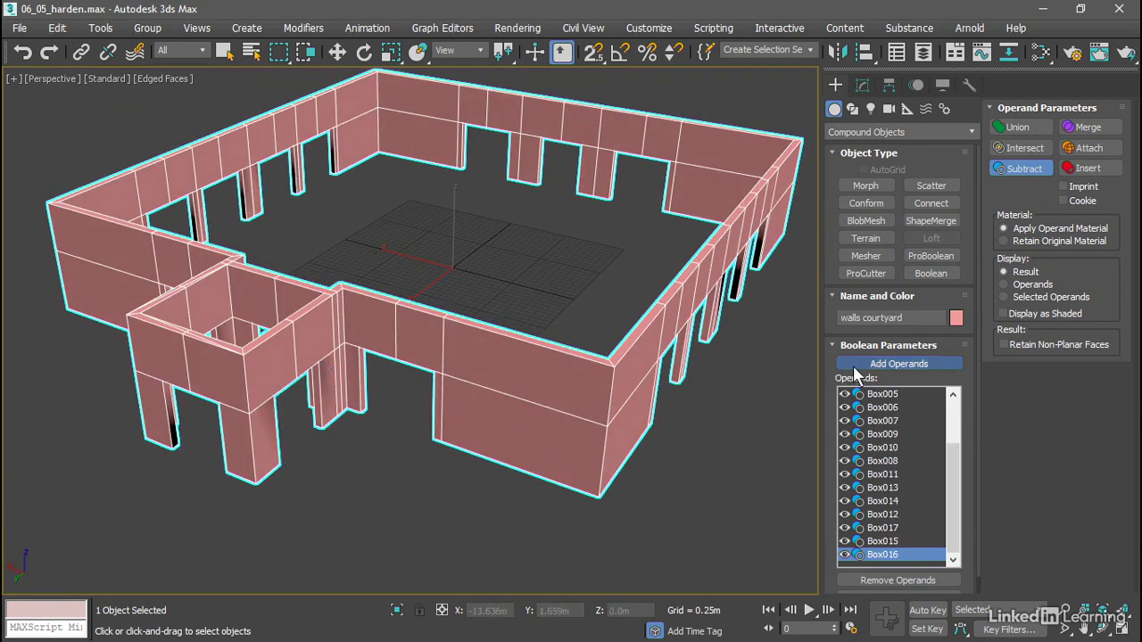
key("w")
- Add a Smooth modifier above the Boolean on the courtyard walls
middle_click_drag(351, 460, 592, 372, "alt")
scroll(523, 397, "up", 3)
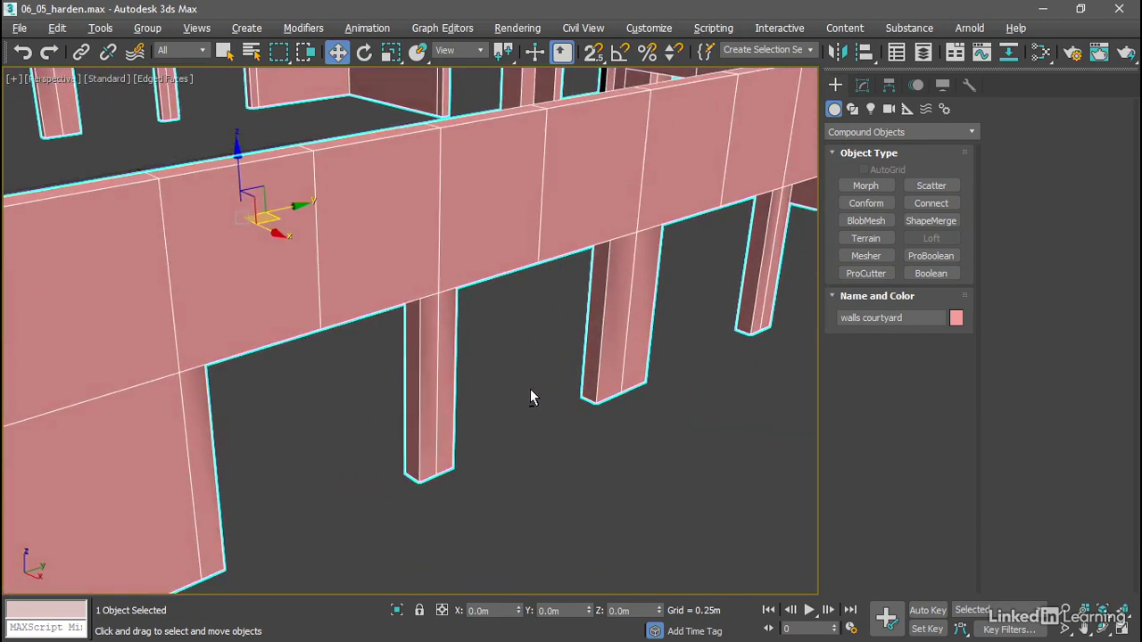
middle_click_drag(529, 397, 529, 402, "alt")
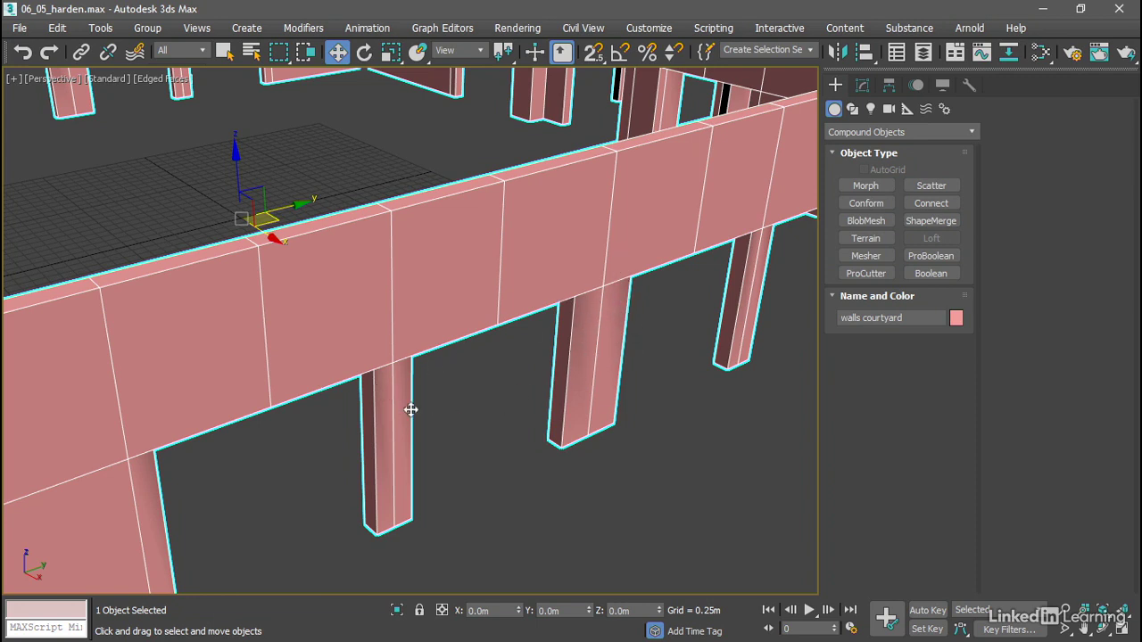
scroll(499, 303, "down", 10)
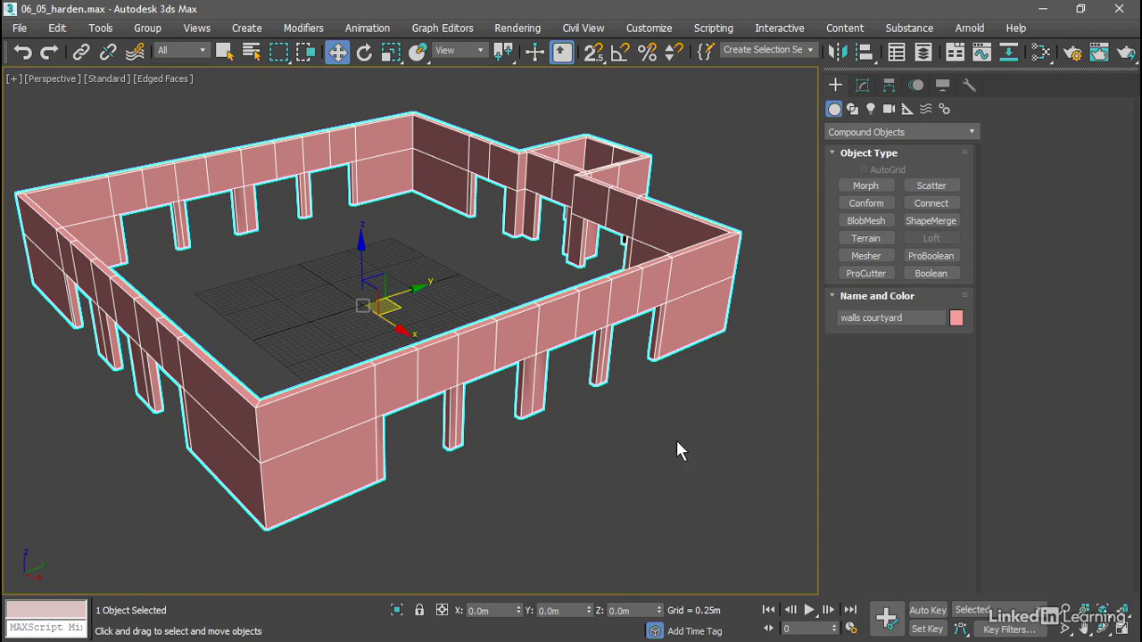
left_click(860, 87)
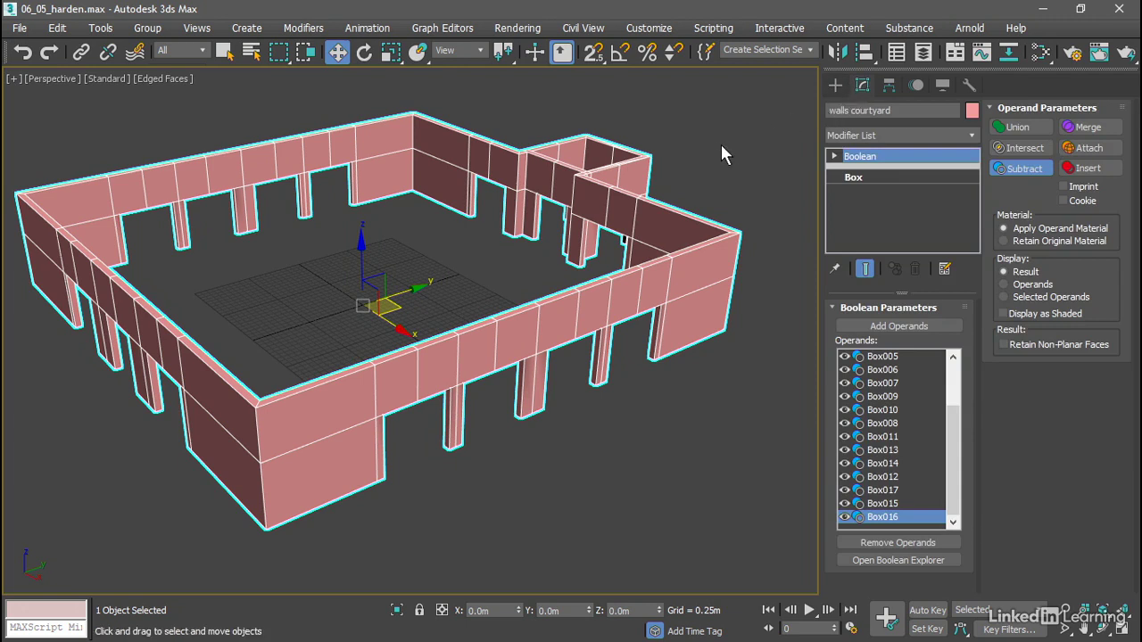
left_click(962, 132)
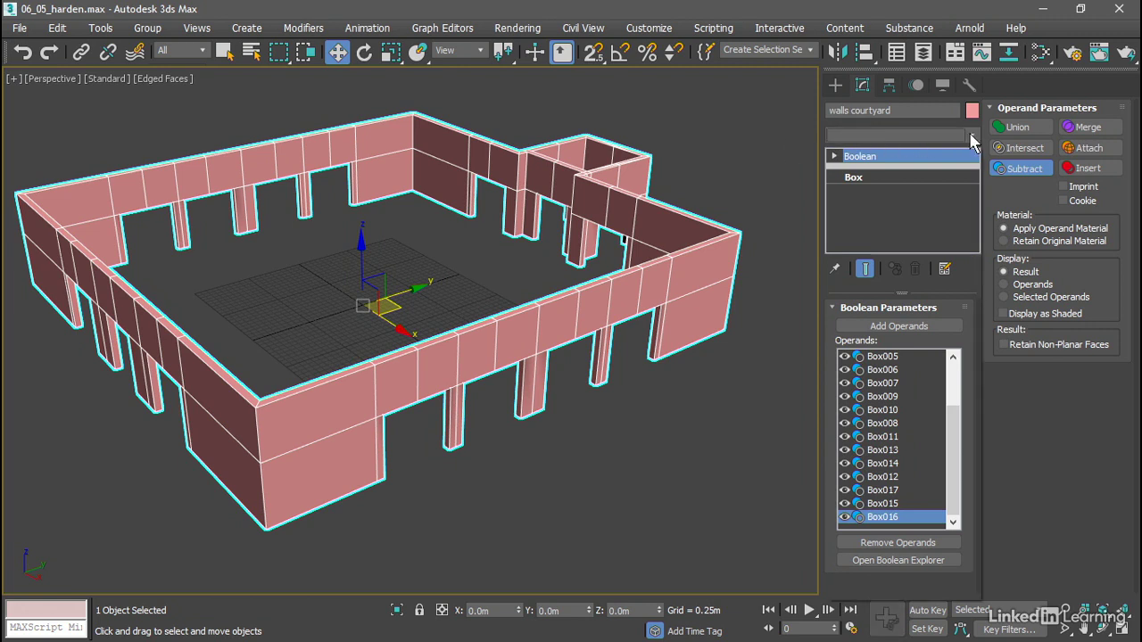
left_click_drag(974, 182, 973, 428)
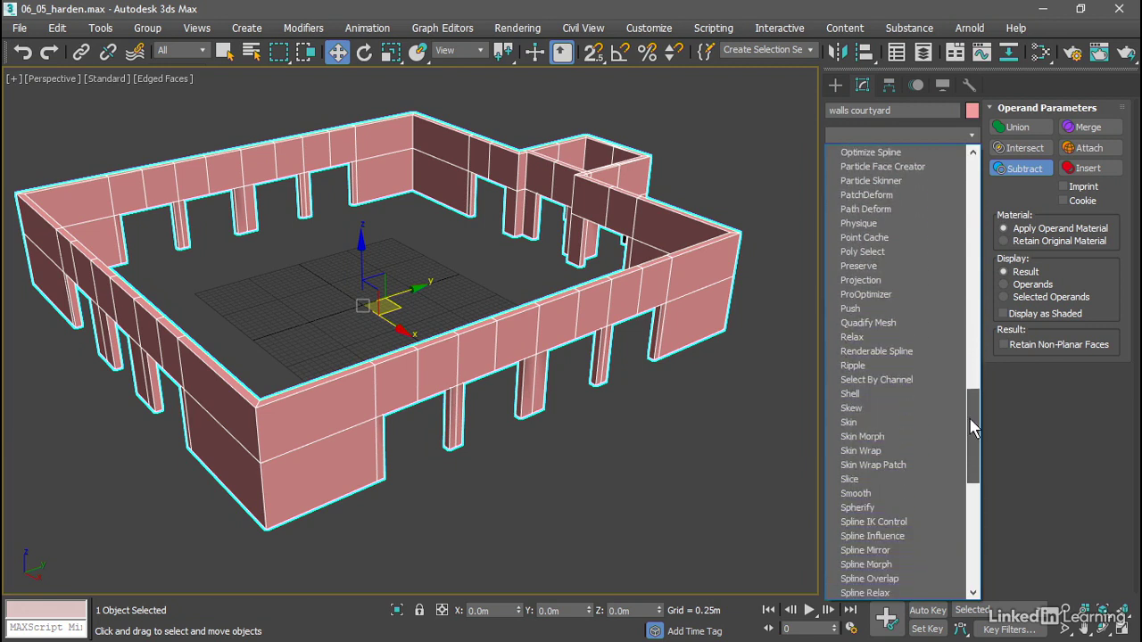
left_click(894, 492)
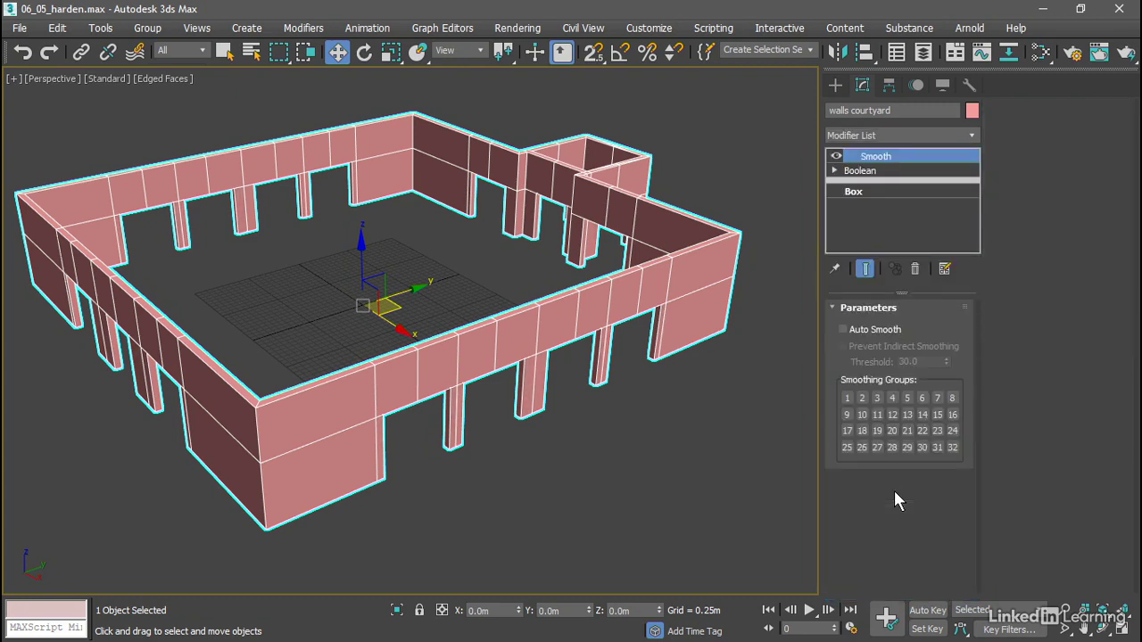
- Turn off the edged faces display and compare the pillar shading with the Smooth modifier disabled and enabled
middle_click_drag(518, 436, 519, 410, "ctrl+alt")
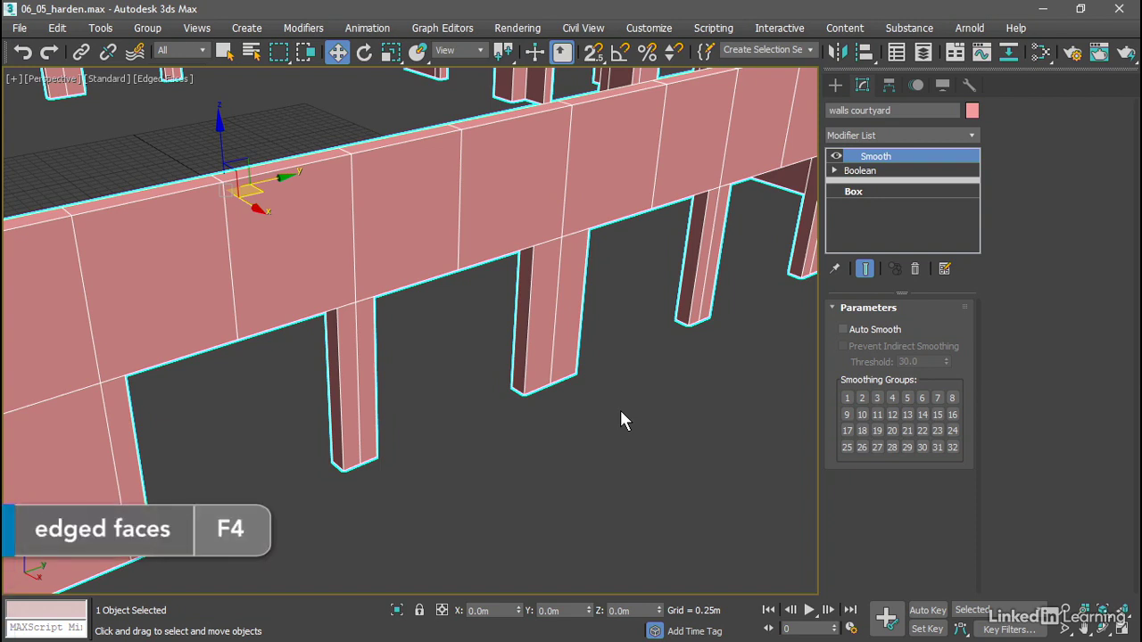
key("F4")
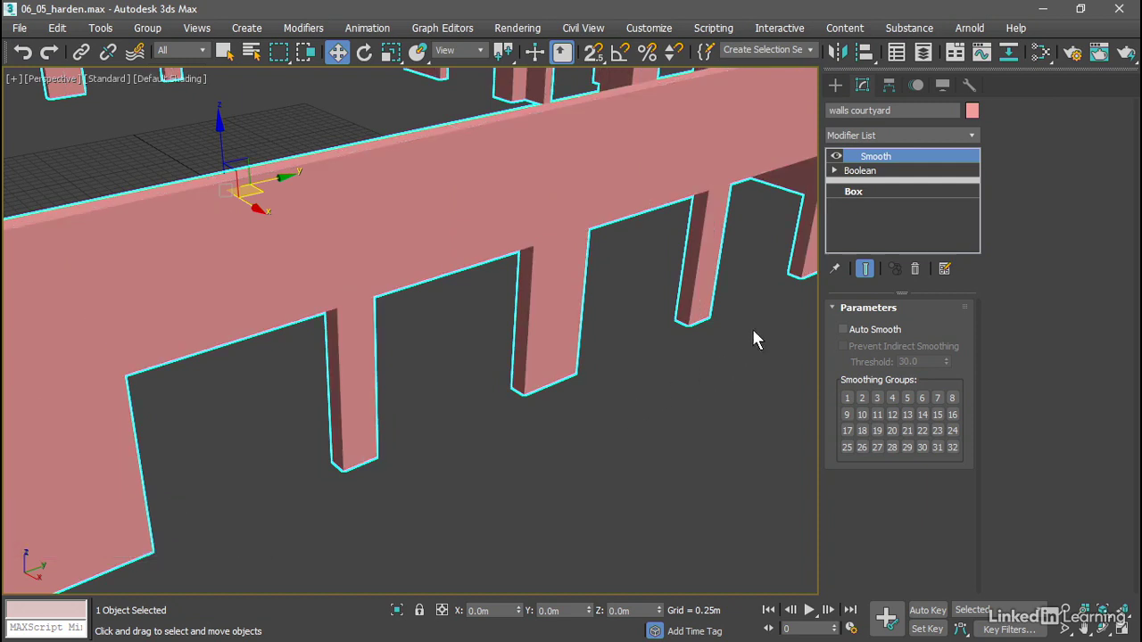
left_click(837, 158)
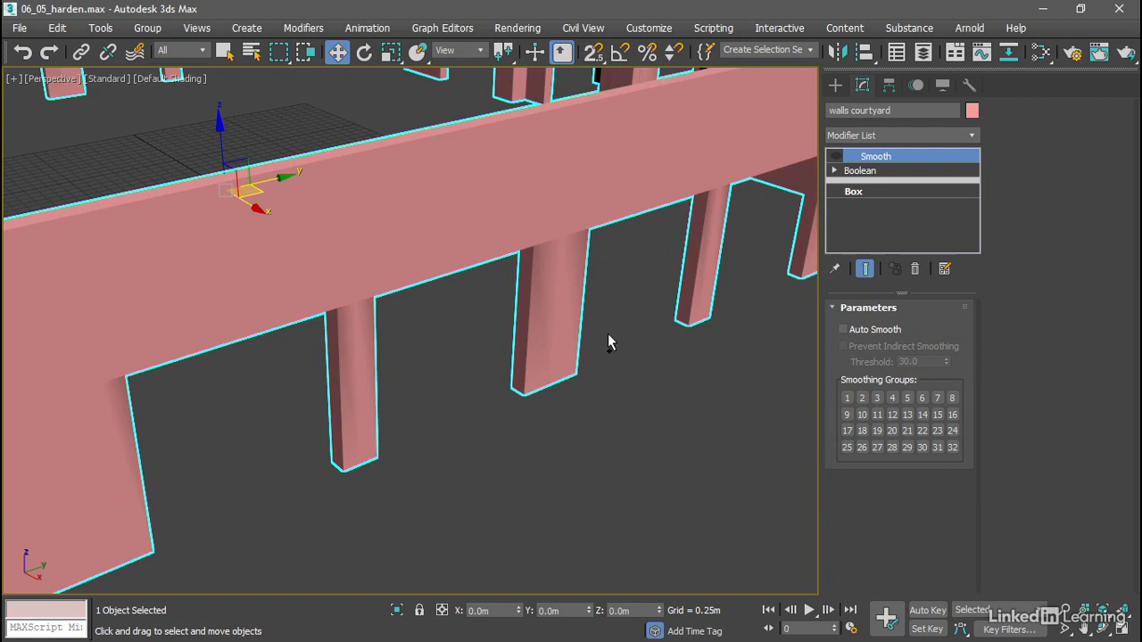
scroll(607, 342, "up", 5)
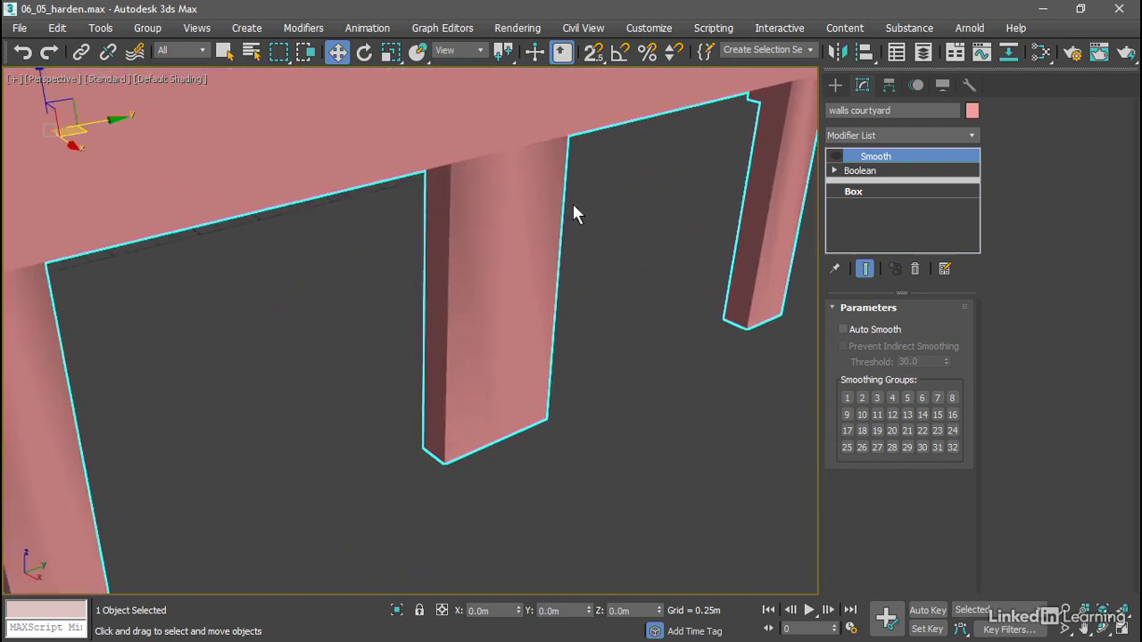
left_click(836, 158)
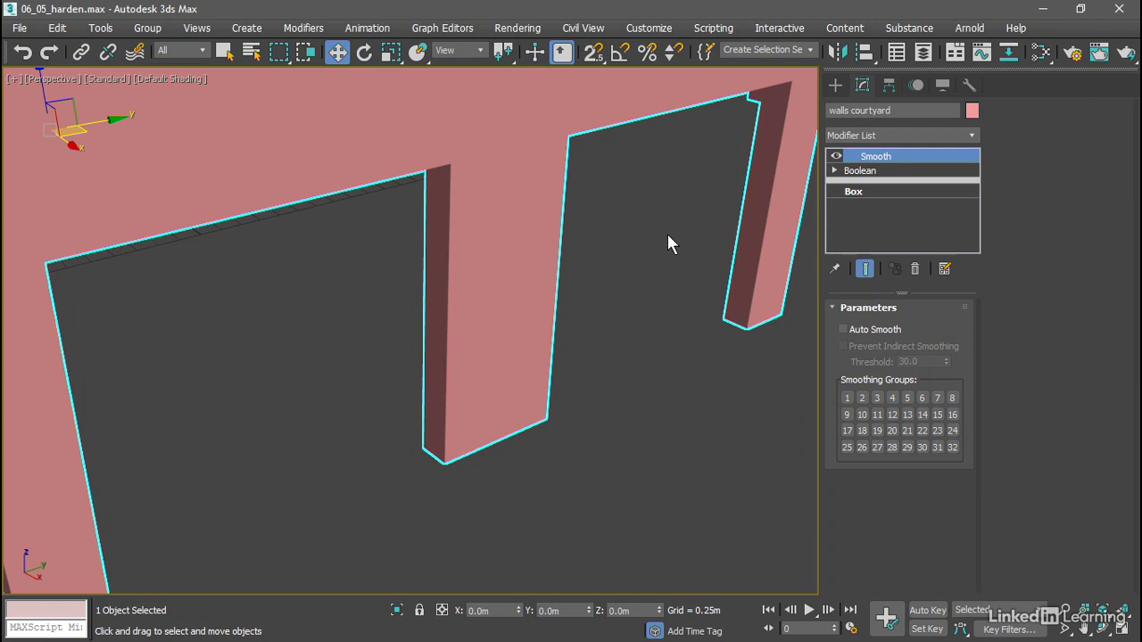
- Try Auto Smooth with a threshold of about 98.8, restore the threshold to 30 and turn Auto Smooth off
left_click(842, 329)
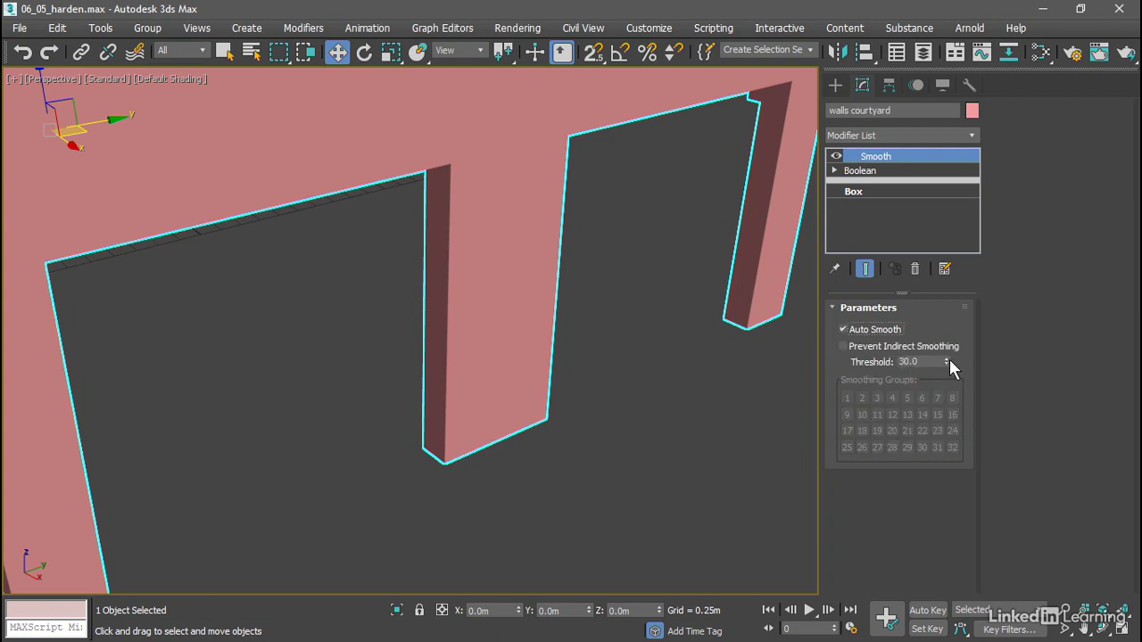
left_click_drag(946, 359, 913, 379)
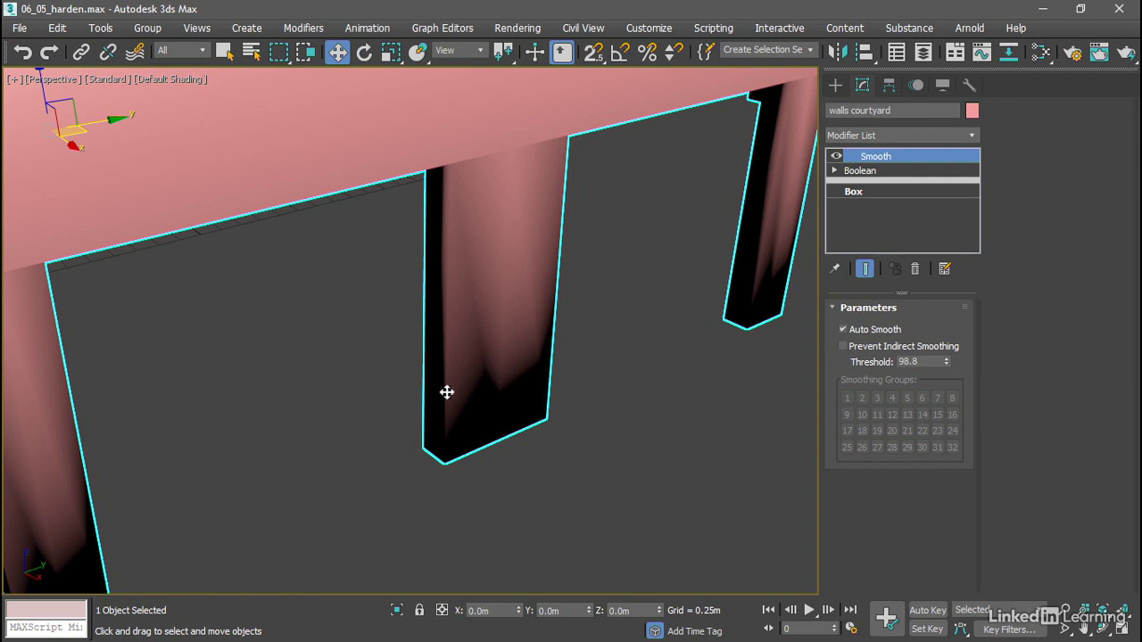
double_click(919, 361)
type("30")
key("Return")
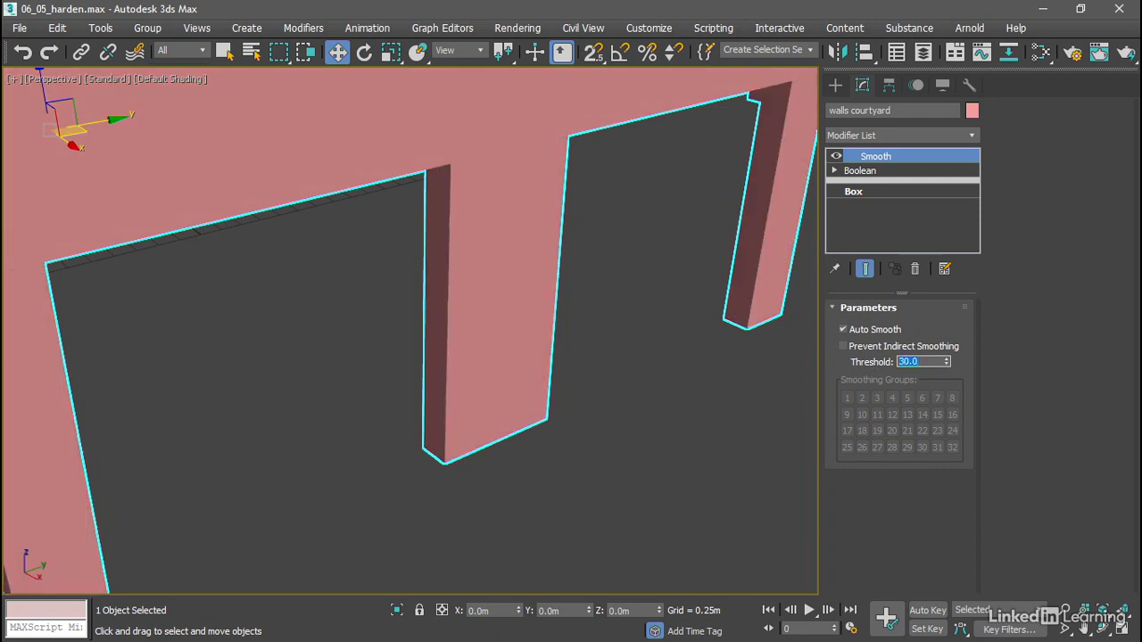
left_click(842, 329)
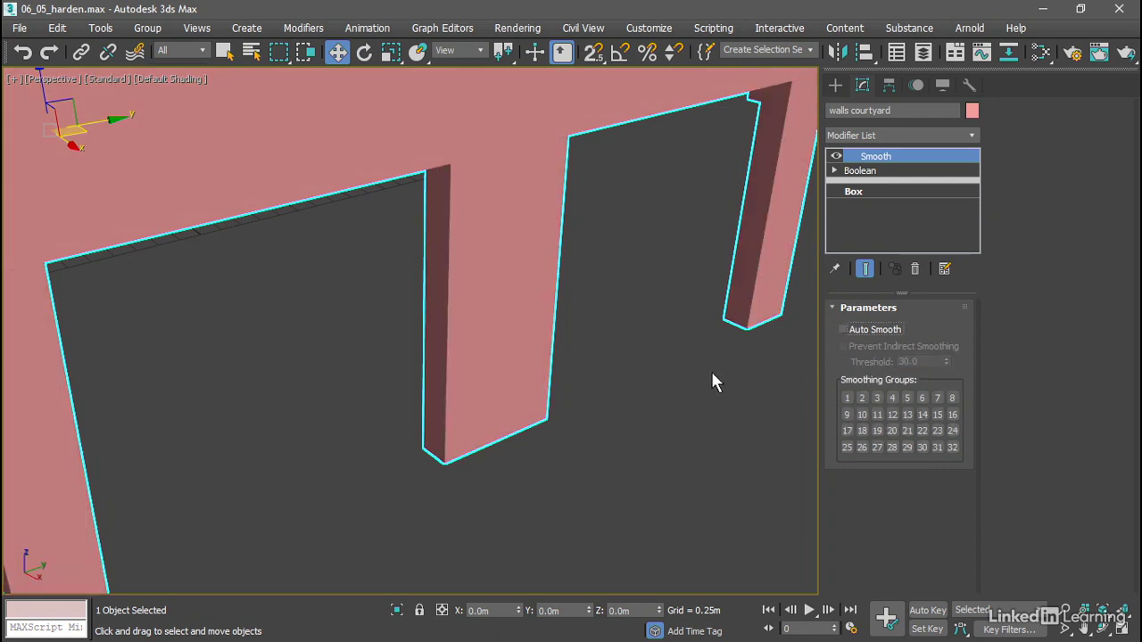
- Create a standard teapot with a radius of about 2.35 m outside the near long wall and open its modifier stack
scroll(683, 311, "down", 10)
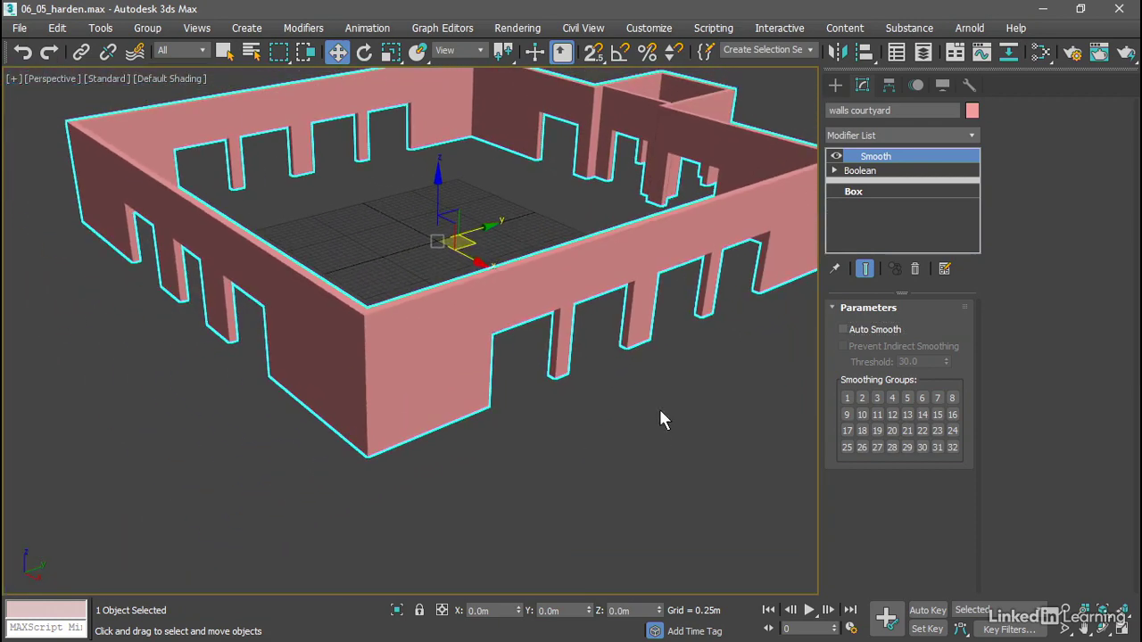
middle_click_drag(659, 409, 591, 472)
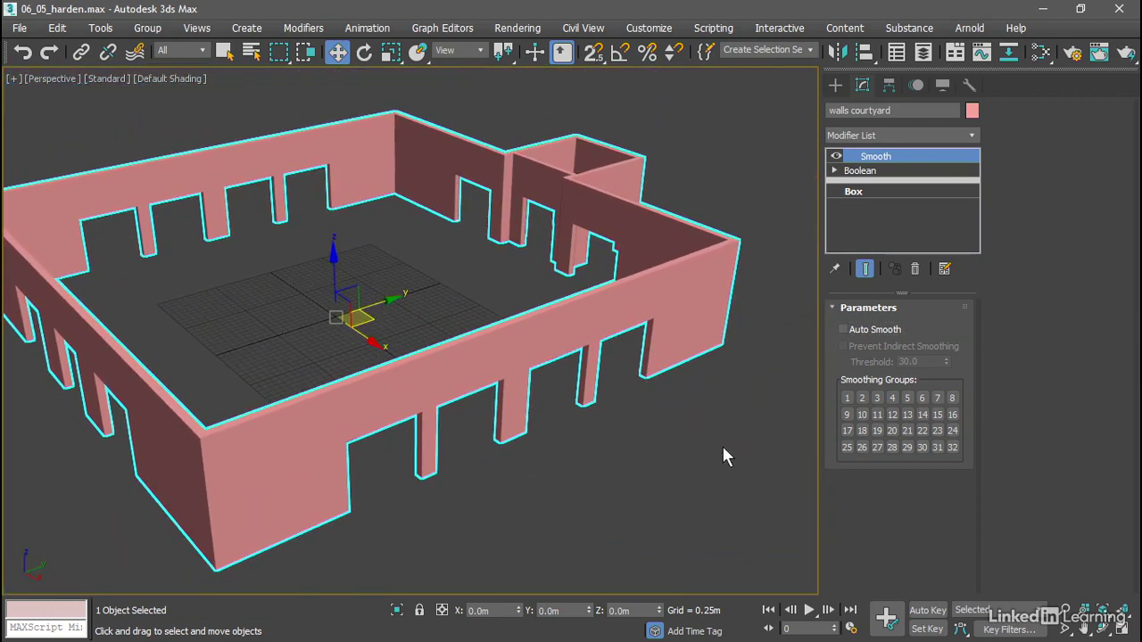
left_click(835, 85)
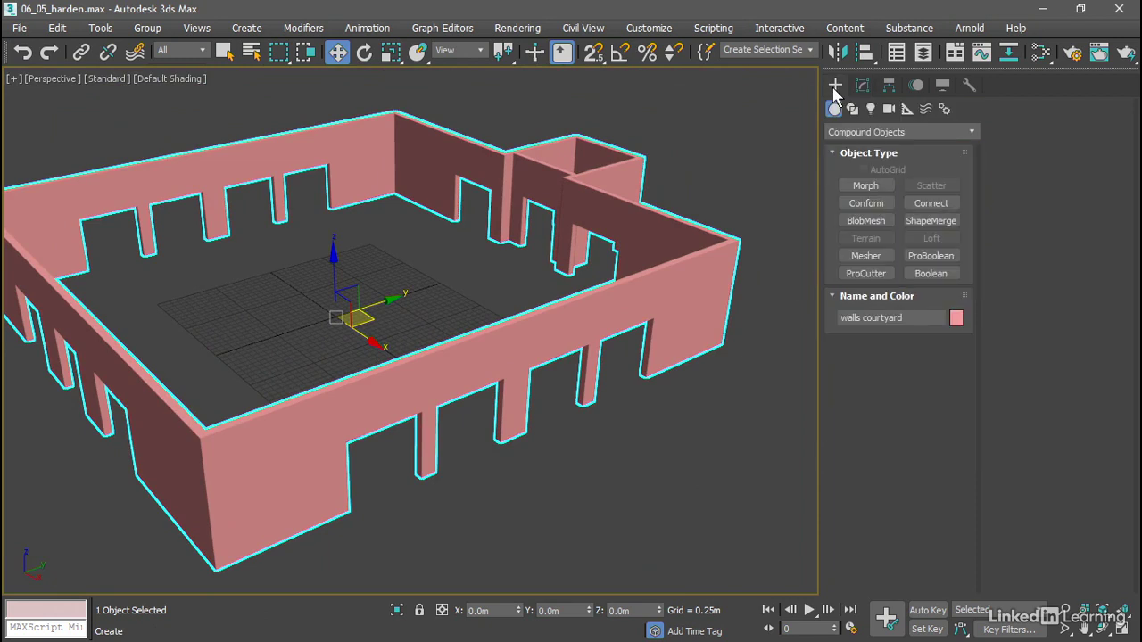
left_click(843, 132)
left_click(908, 148)
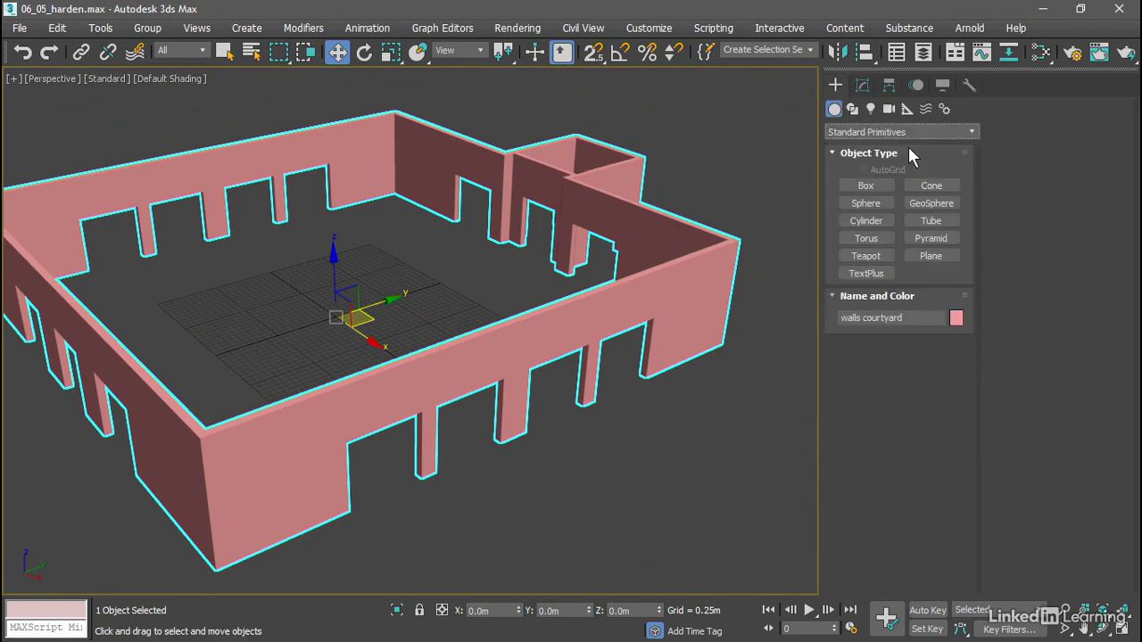
left_click(865, 256)
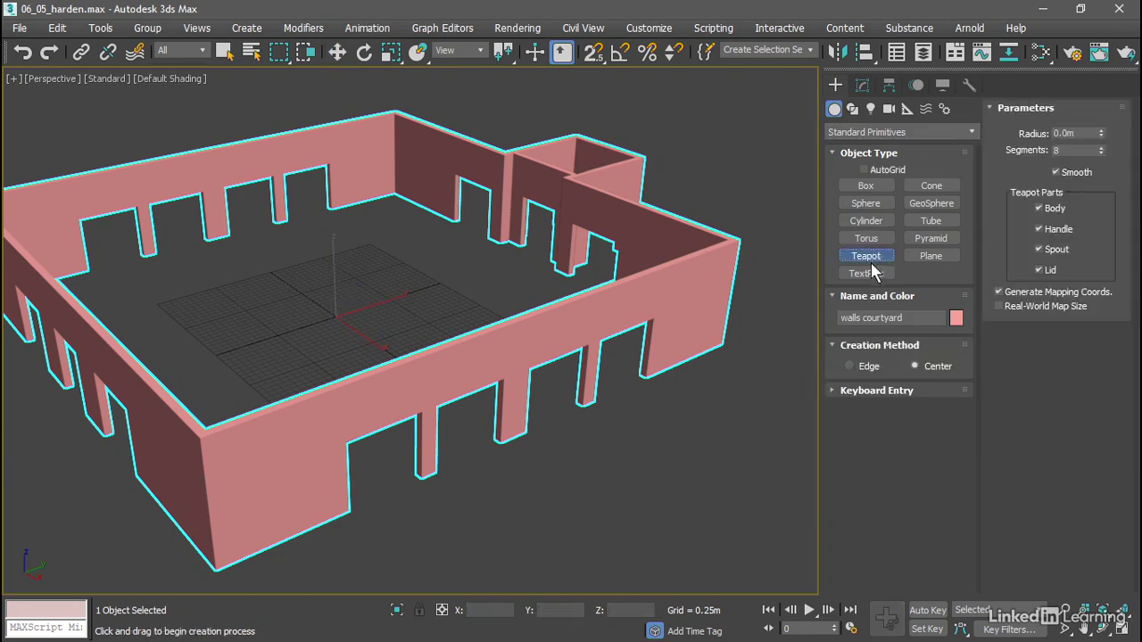
left_click_drag(648, 499, 767, 435)
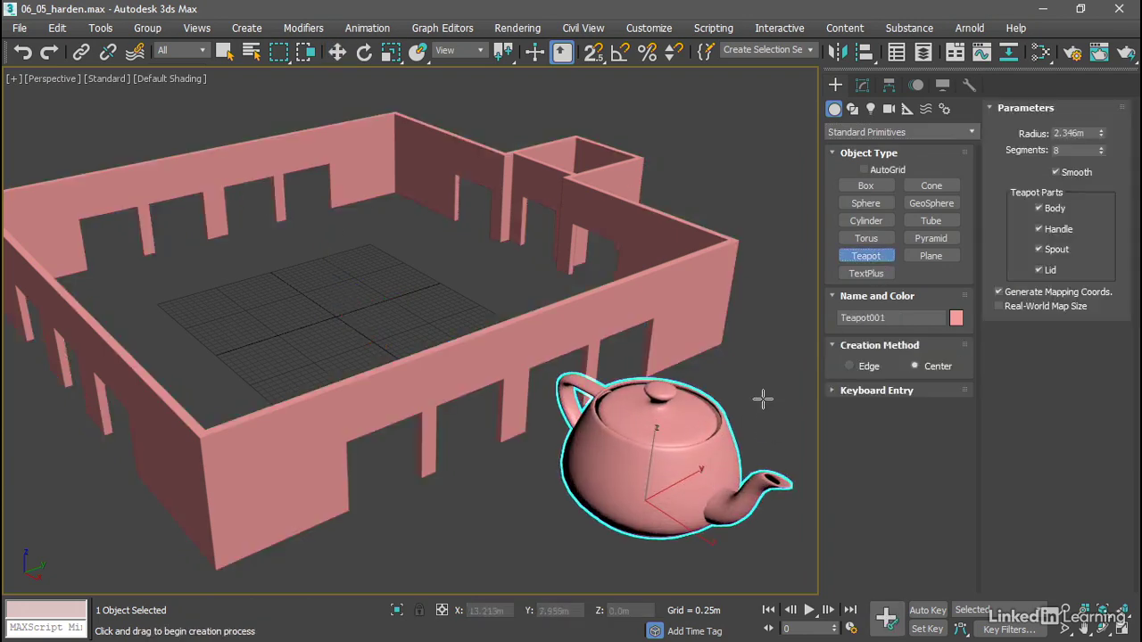
left_click(852, 84)
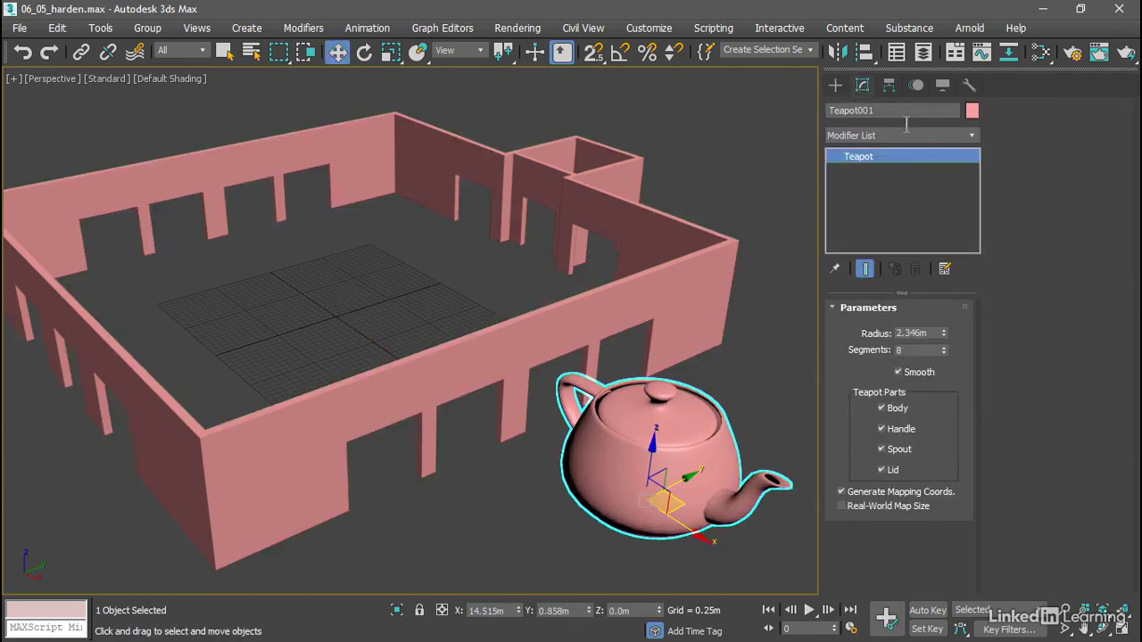
- Add a Smooth modifier above the teapot's base object
left_click(970, 134)
left_click_drag(973, 175, 962, 451)
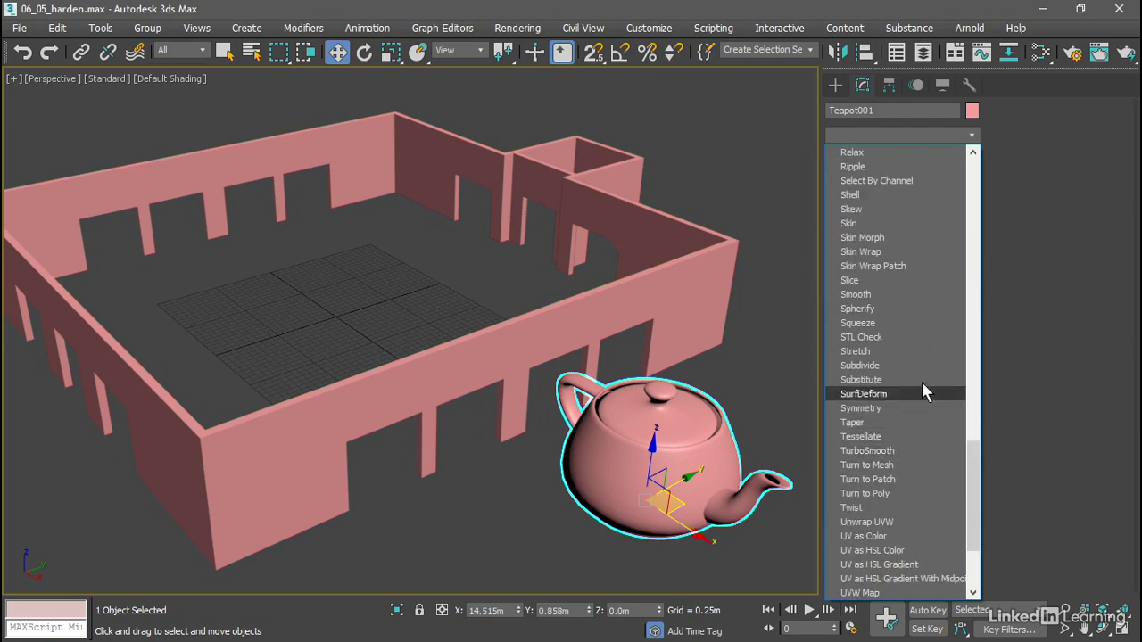
left_click(891, 294)
- Turn on Auto Smooth for the teapot and examine the shading around its lid and knob up close
scroll(688, 450, "up", 5)
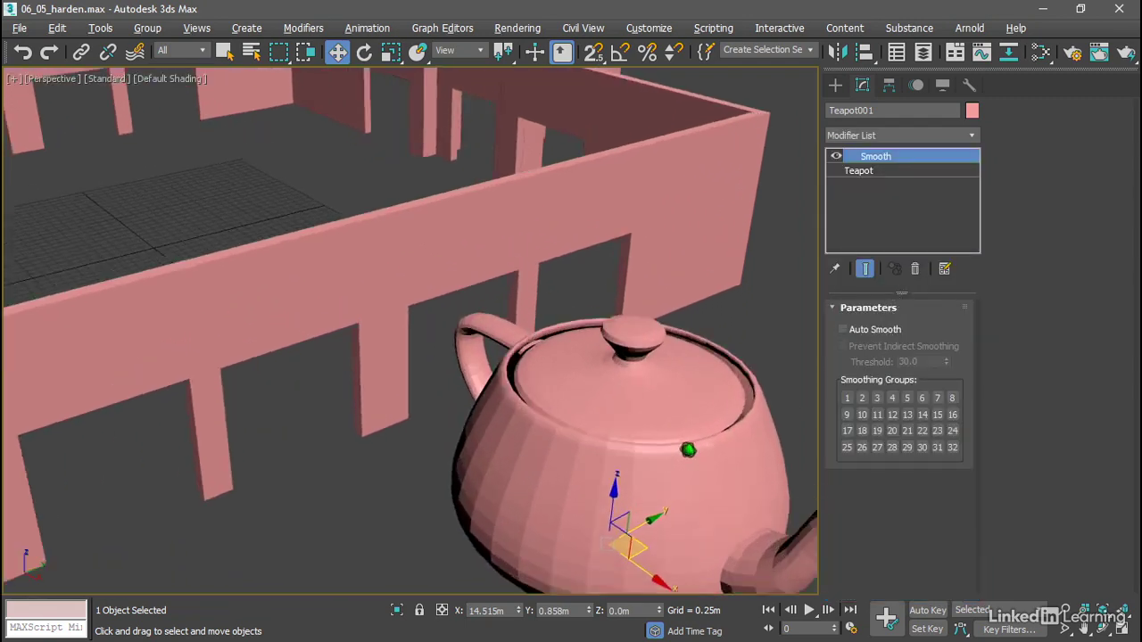
middle_click_drag(688, 450, 624, 288, "alt")
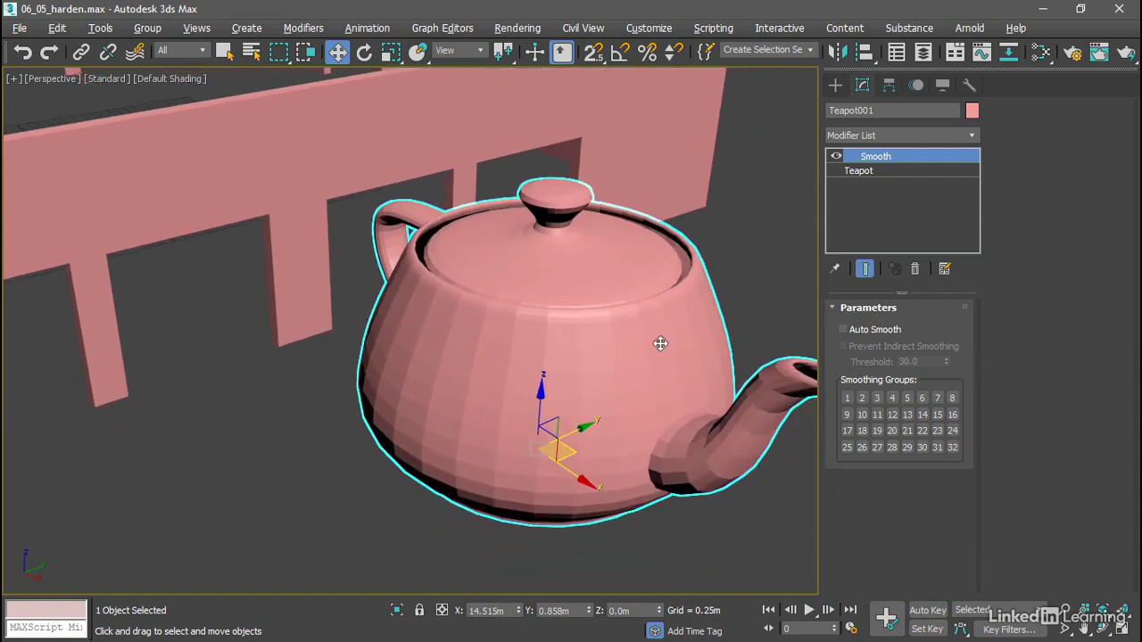
left_click(843, 330)
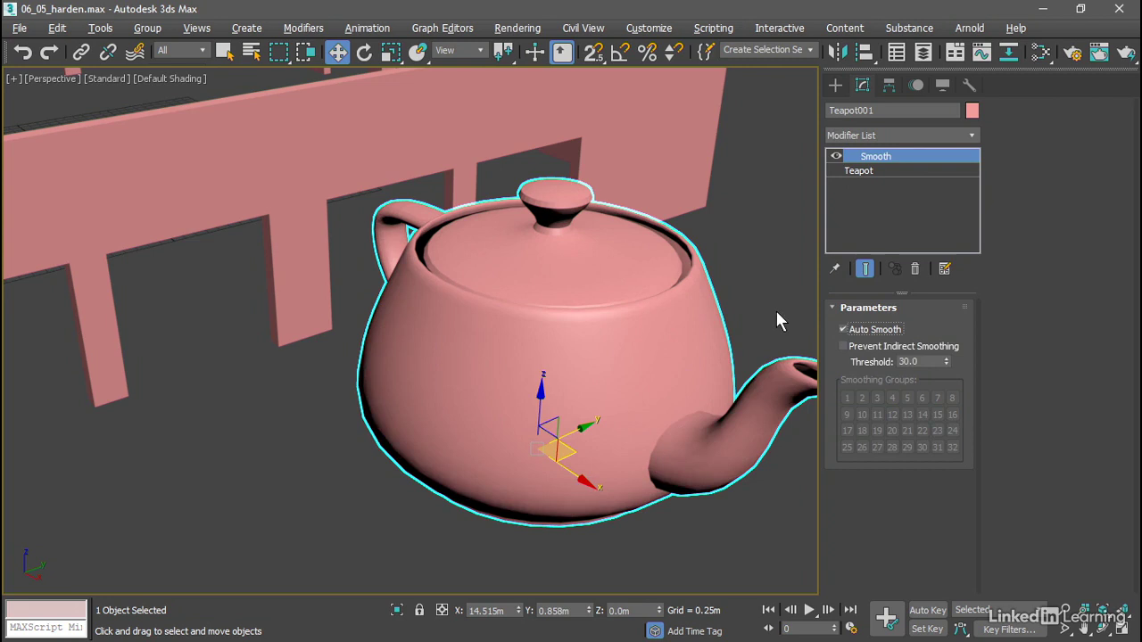
scroll(550, 211, "up", 6)
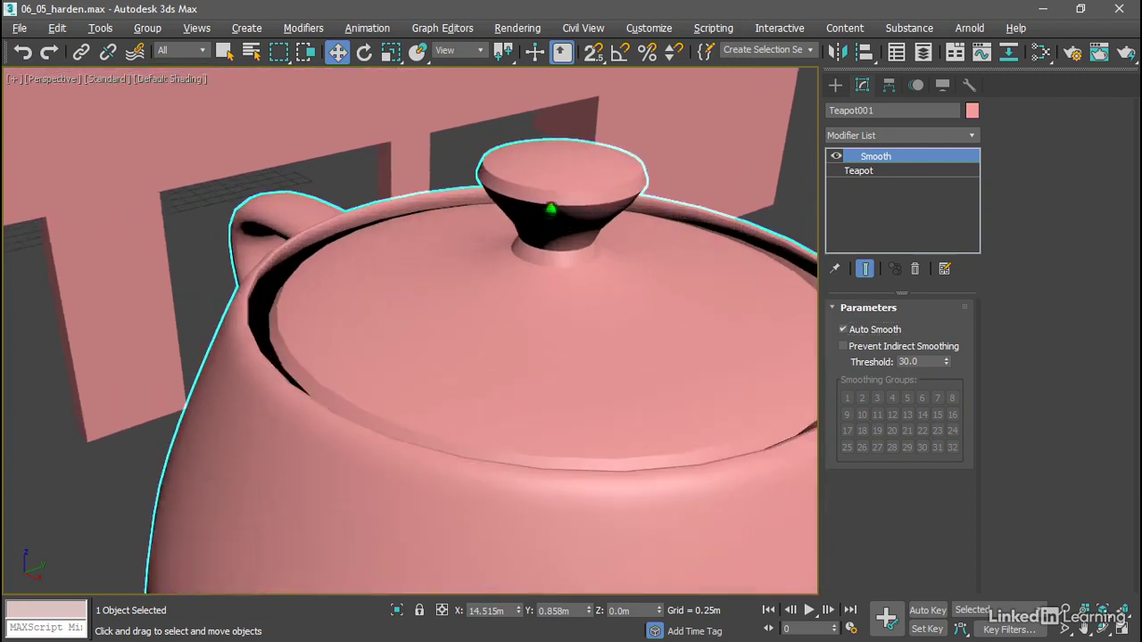
scroll(551, 211, "up", 1)
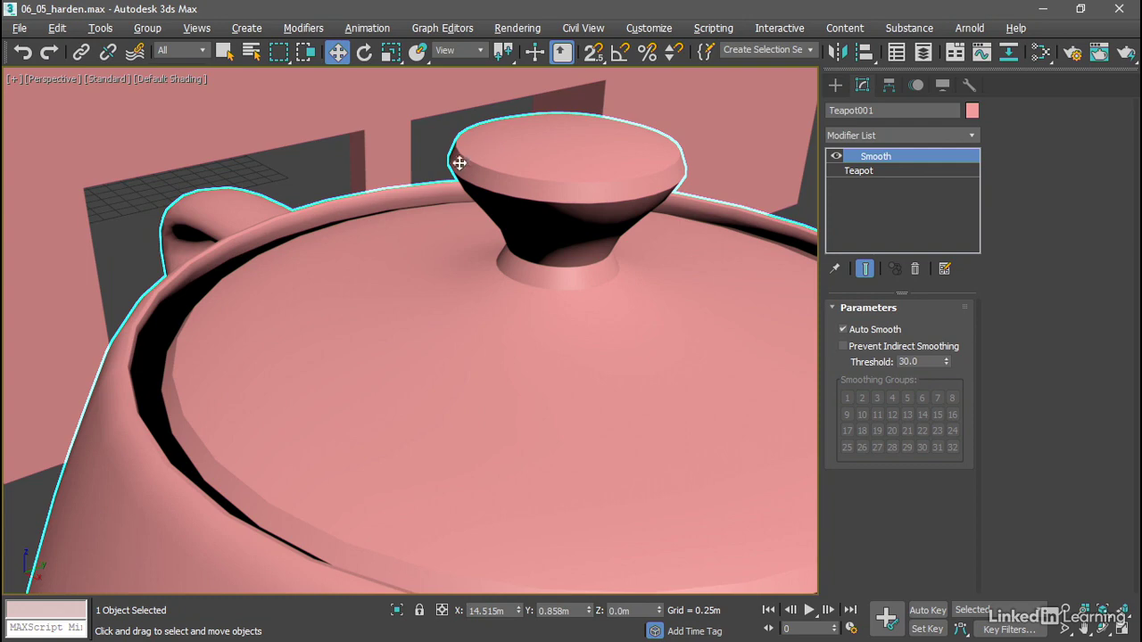
scroll(586, 295, "down", 8)
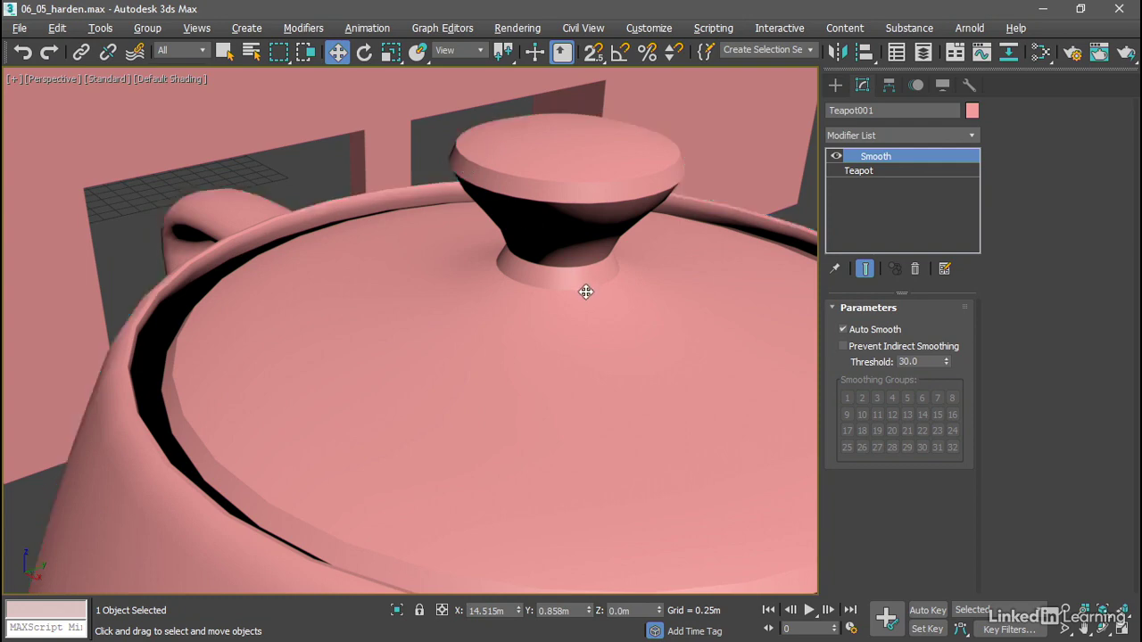
scroll(586, 295, "up", 2)
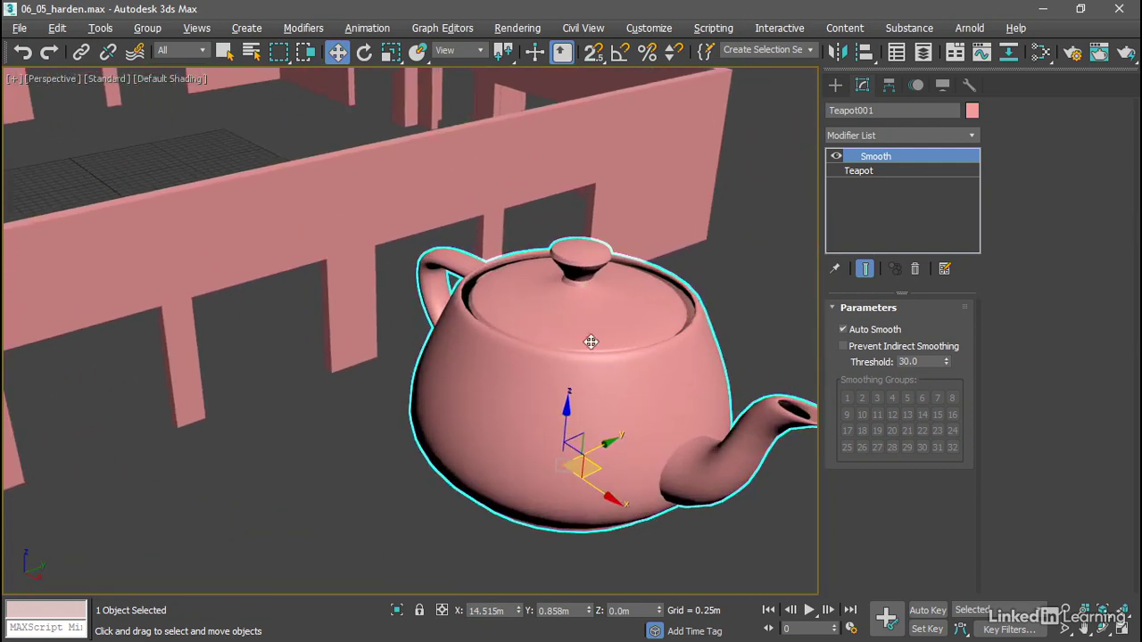
- Lower the teapot's Auto Smooth threshold to 13.7 and examine the faceting on the spout
left_click(947, 363)
left_click_drag(946, 364, 947, 509)
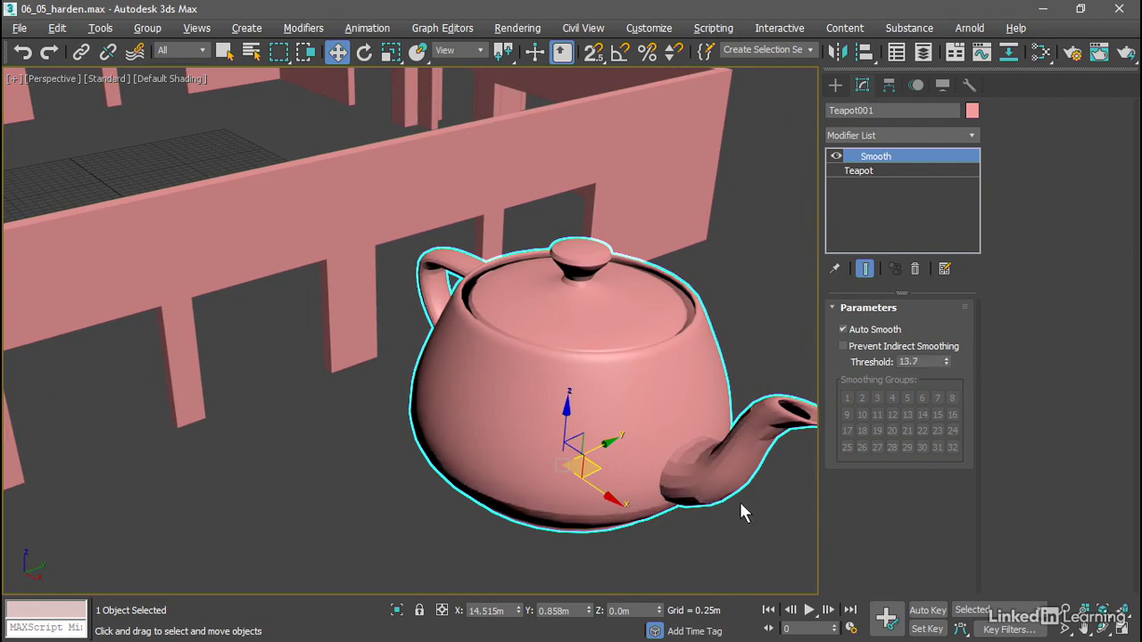
mouse_move(741, 511)
middle_mouse_down("alt")
mouse_move(678, 442)
mouse_move(734, 500)
middle_mouse_up("alt")
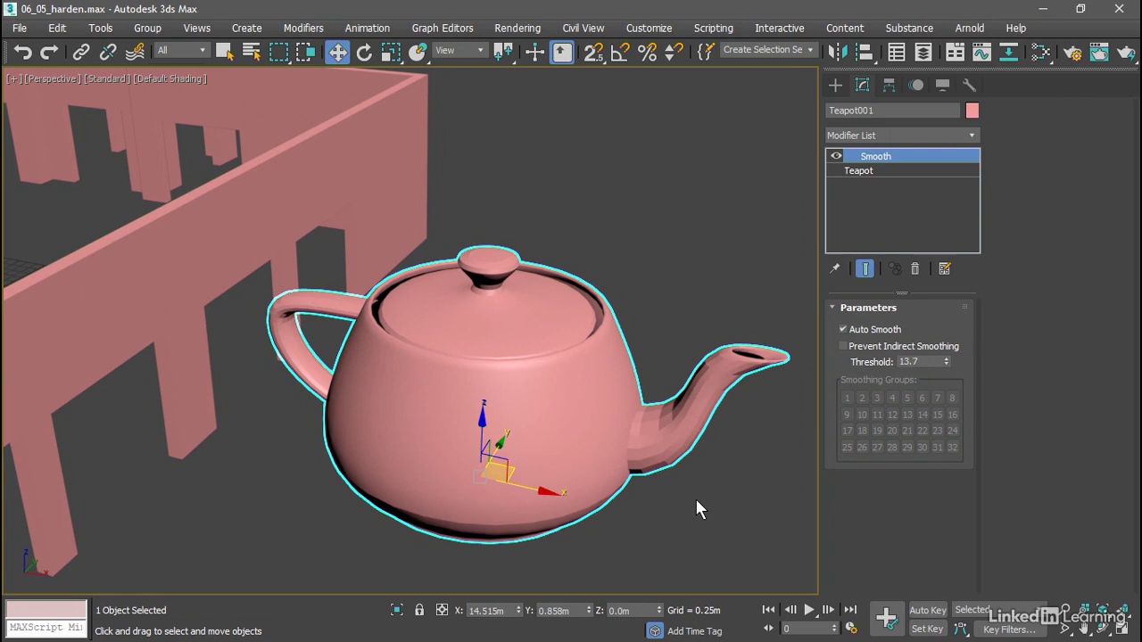
- Delete the teapot, then select the courtyard walls and frame them in the perspective view
key("Delete")
scroll(584, 341, "down", 3)
middle_click_drag(583, 341, 500, 393)
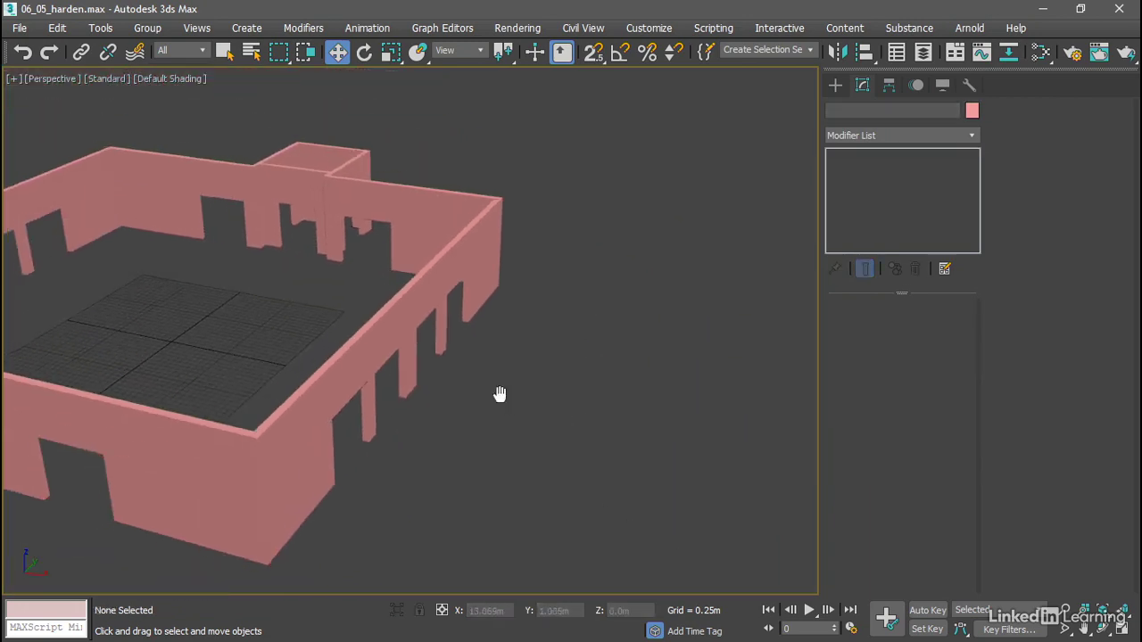
scroll(499, 393, "down", 3)
left_click(504, 464)
key("z")
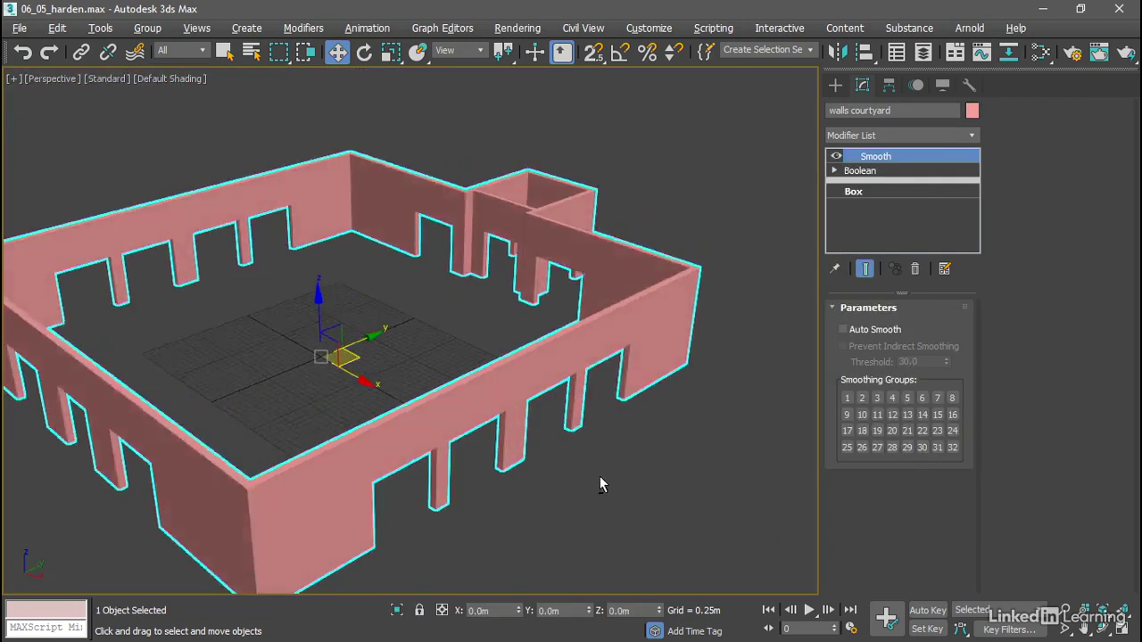
middle_click_drag(599, 485, 664, 496, "alt")
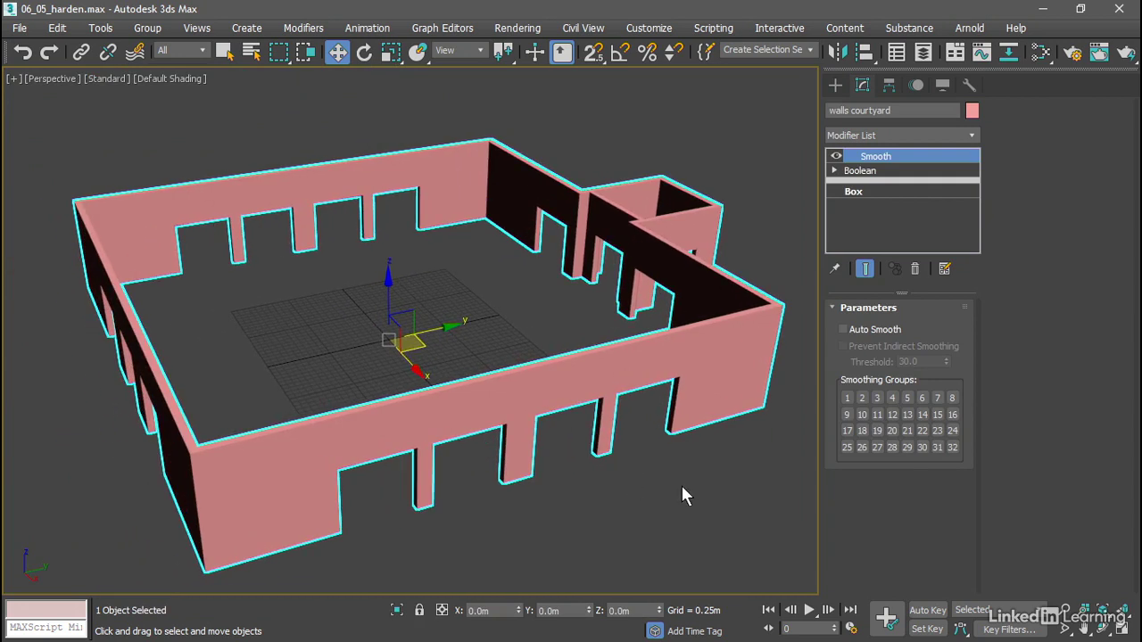